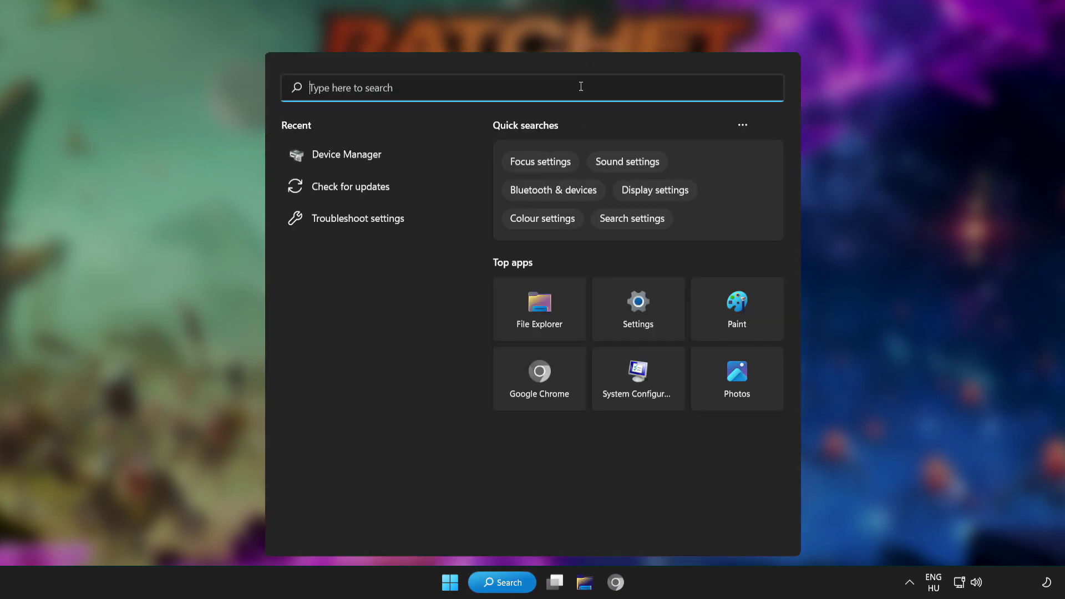
Search Windows for "device manager", open Device Manager and maximize its window.
text(device m)
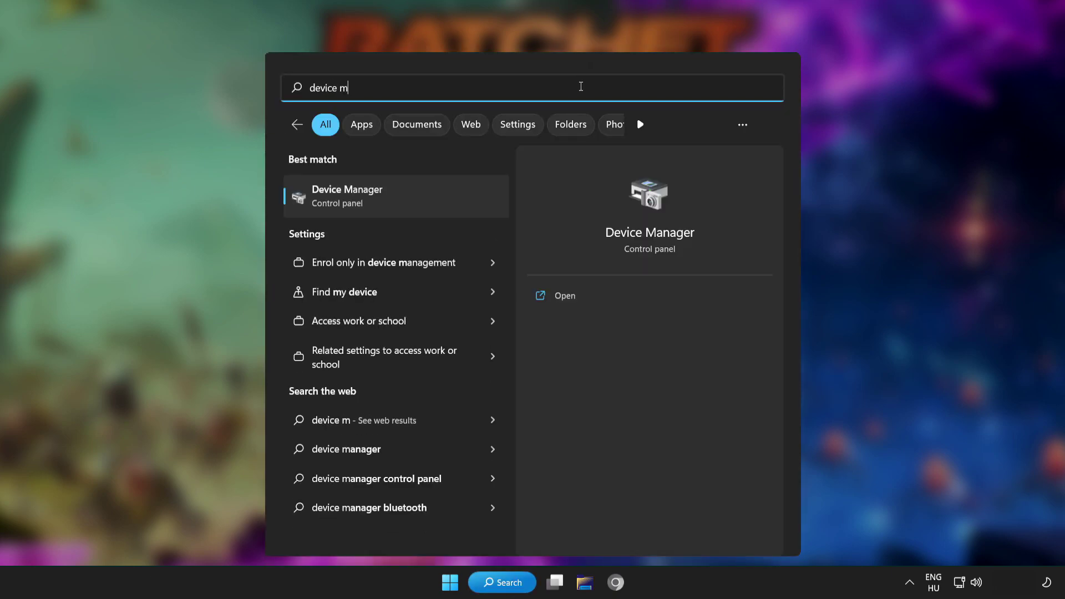
text(anager)
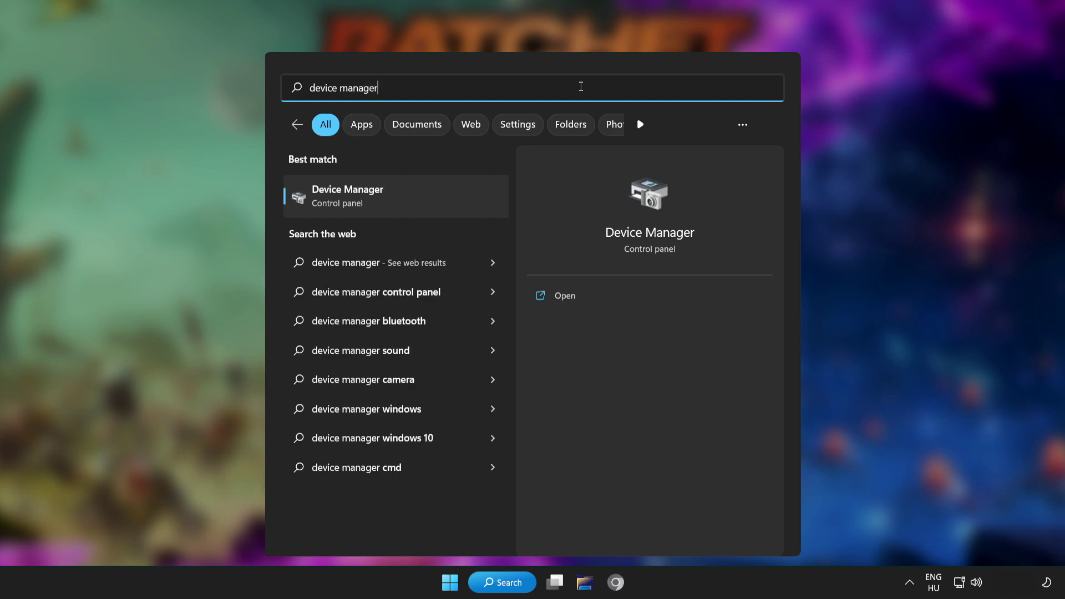
click(442, 196)
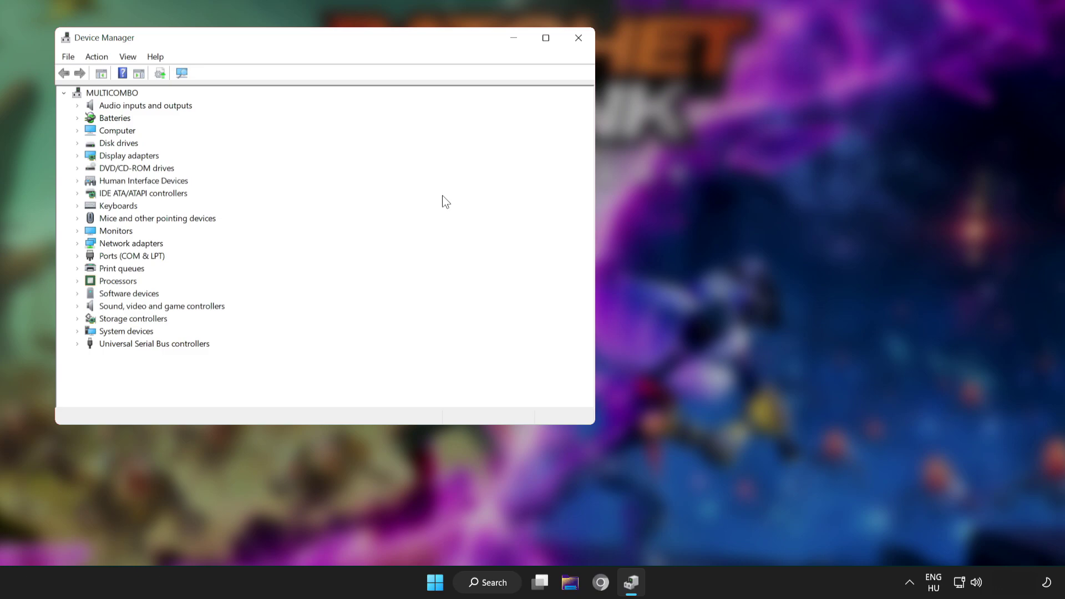
click(545, 42)
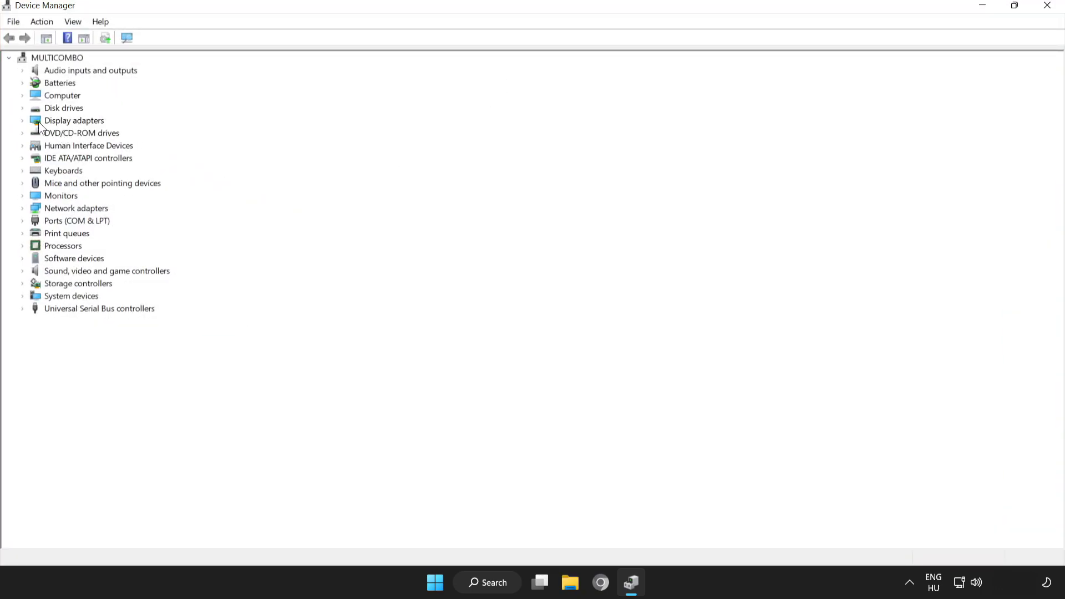
Run an automatic driver update for the VMware SVGA 3D display adapter, and close the wizard and Device Manager.
click(62, 121)
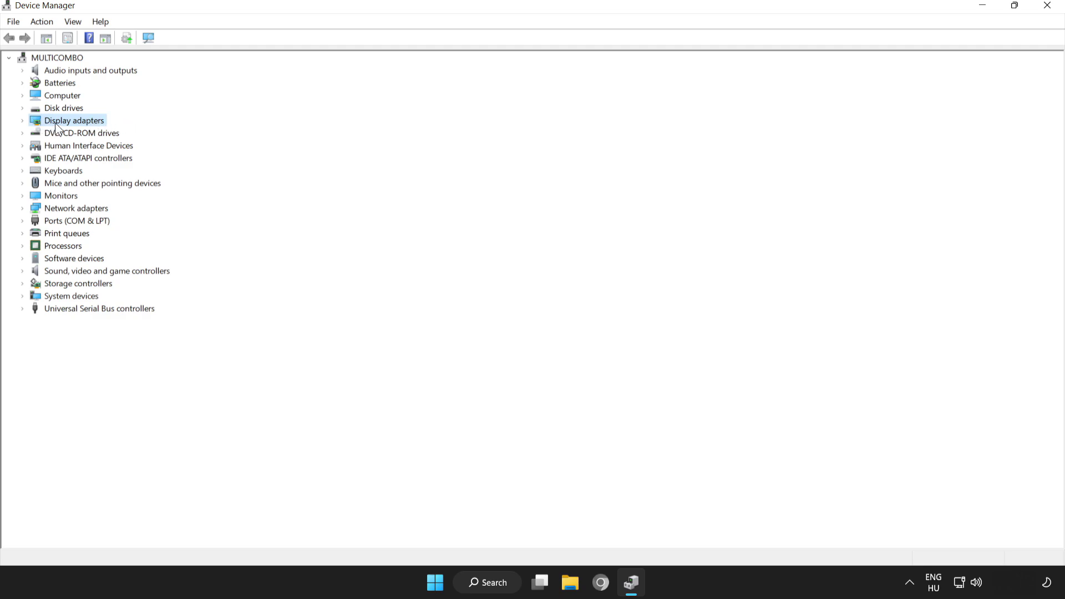
click(22, 121)
click(67, 133)
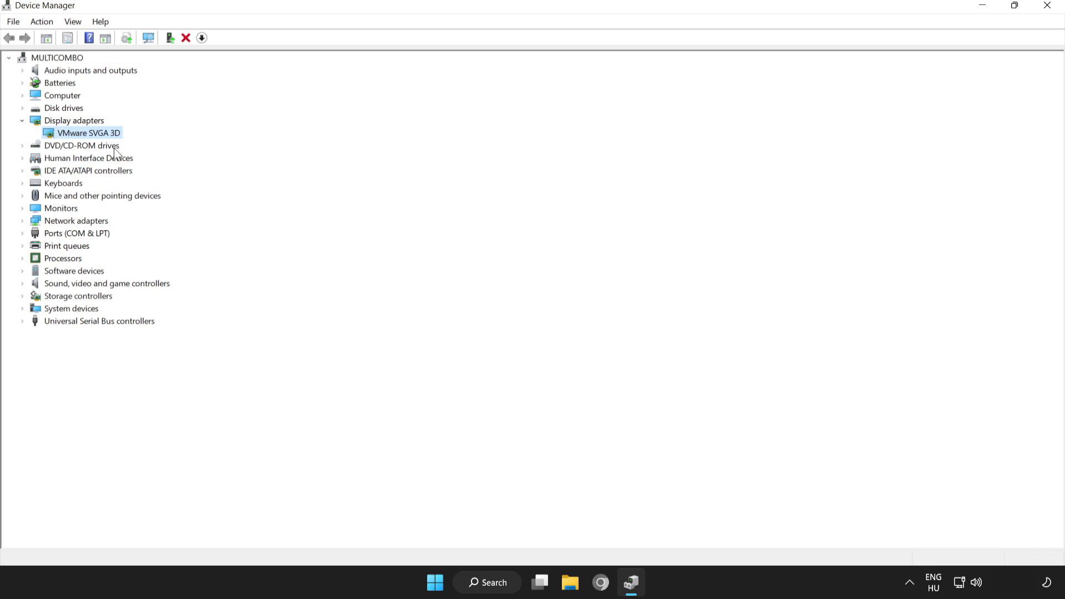
right_click(79, 134)
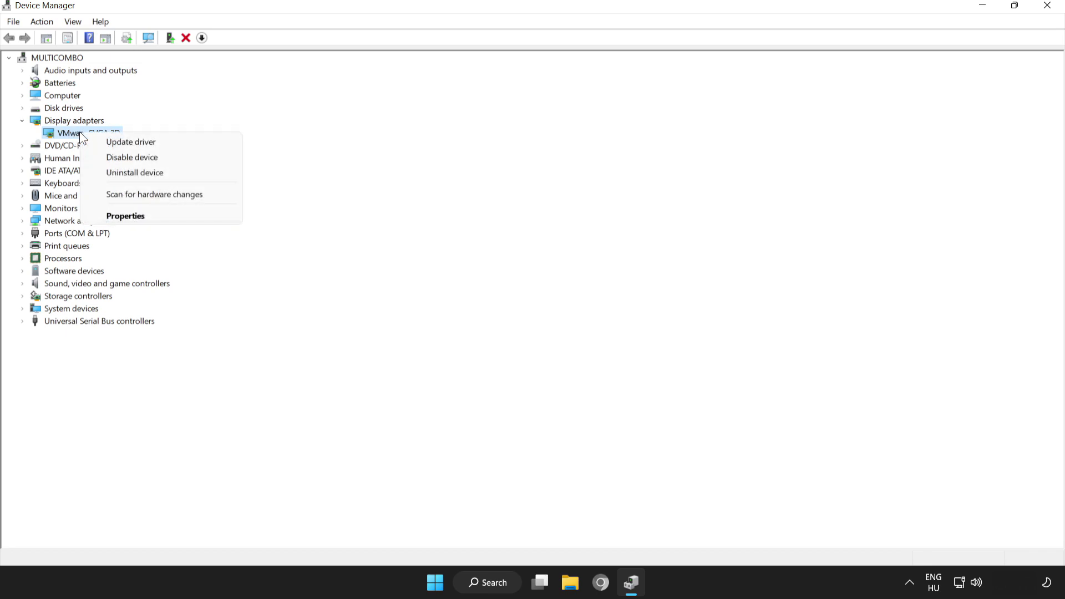
click(131, 141)
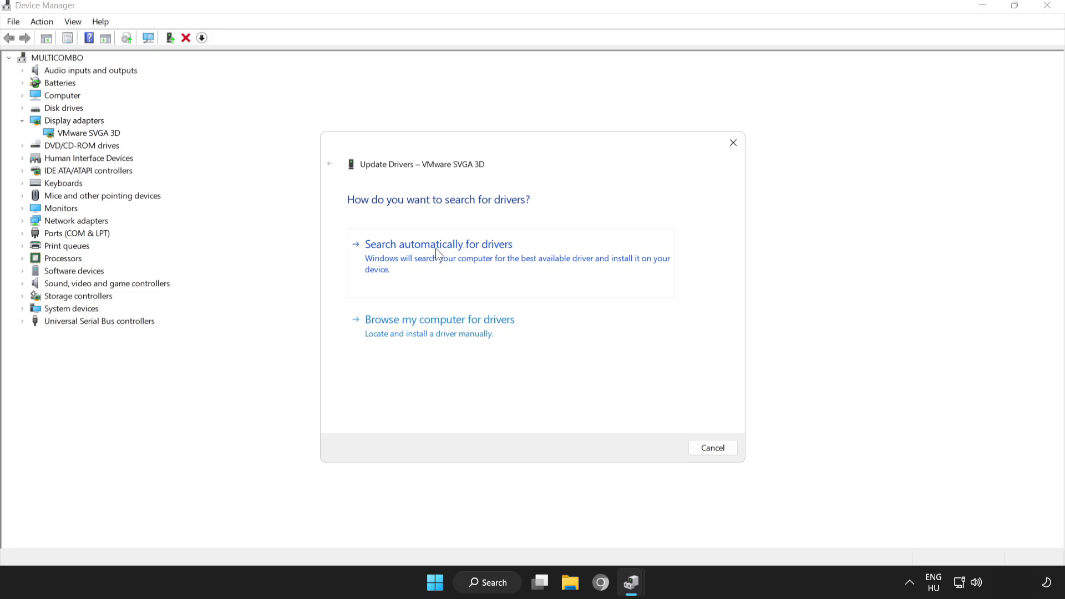
click(453, 252)
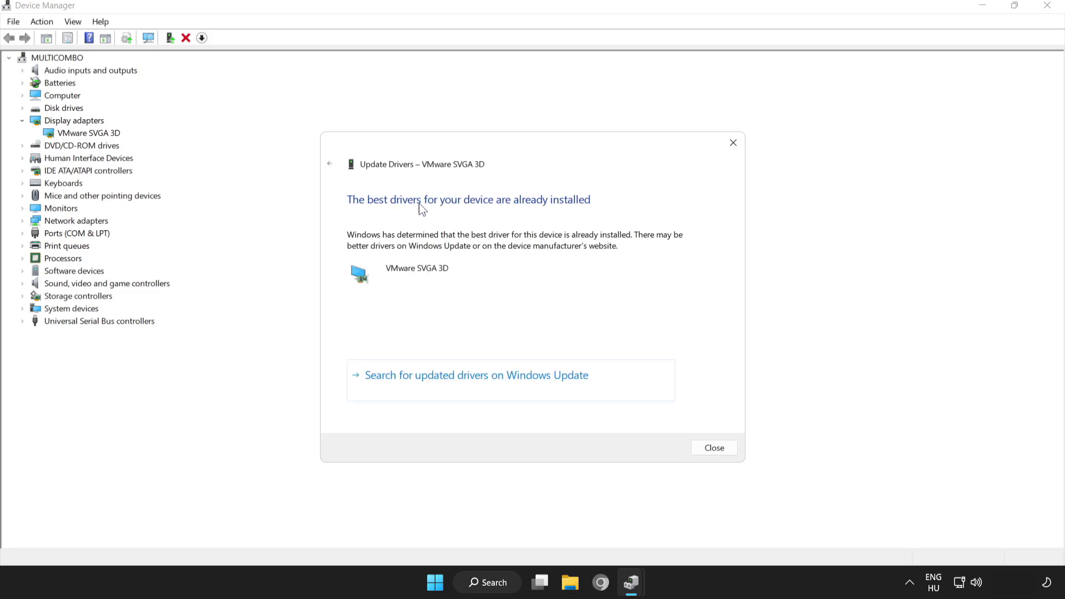
click(720, 448)
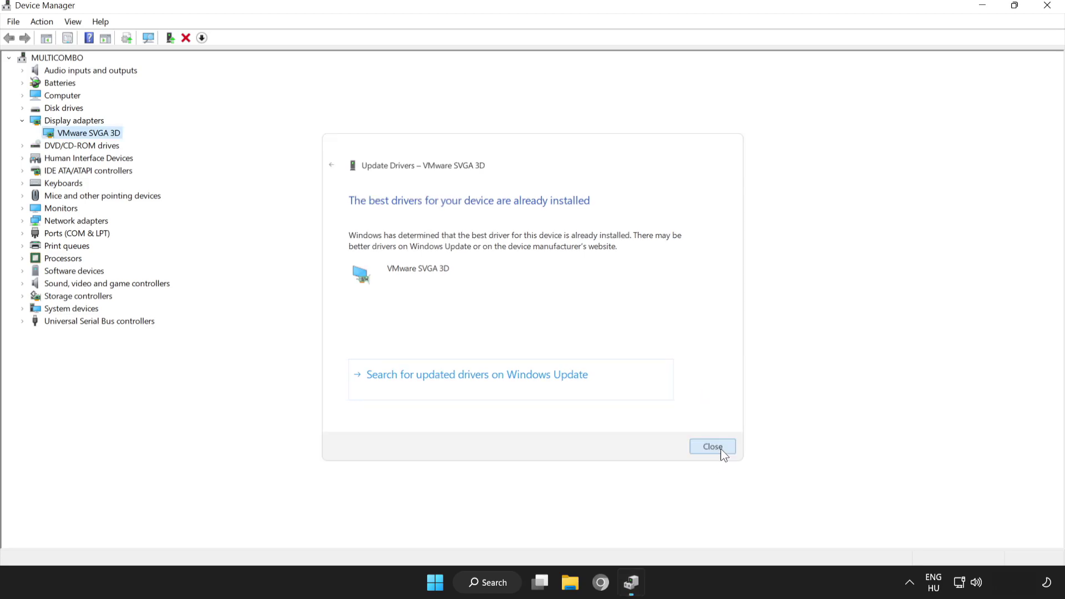
click(1050, 12)
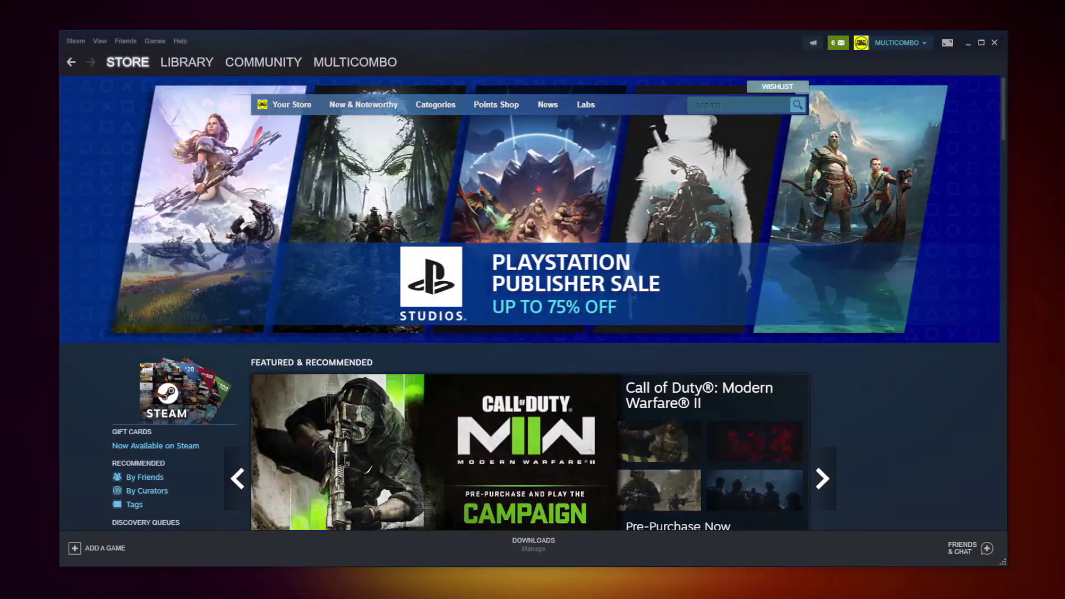
In the Steam library, verify the integrity of the local game files for Ratchet & Clank: Rift Apart.
click(183, 63)
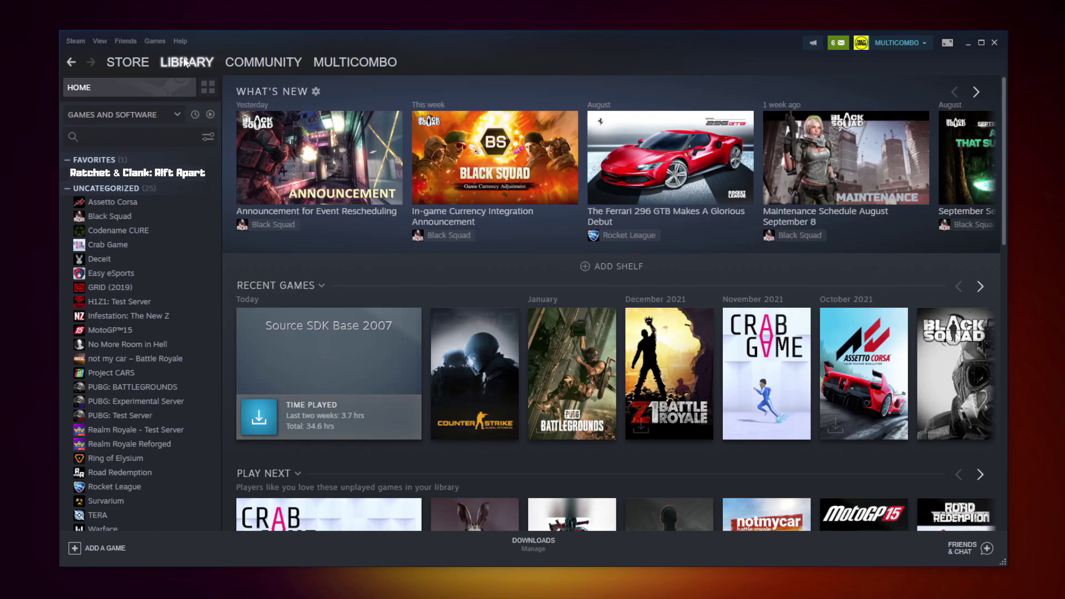
right_click(209, 179)
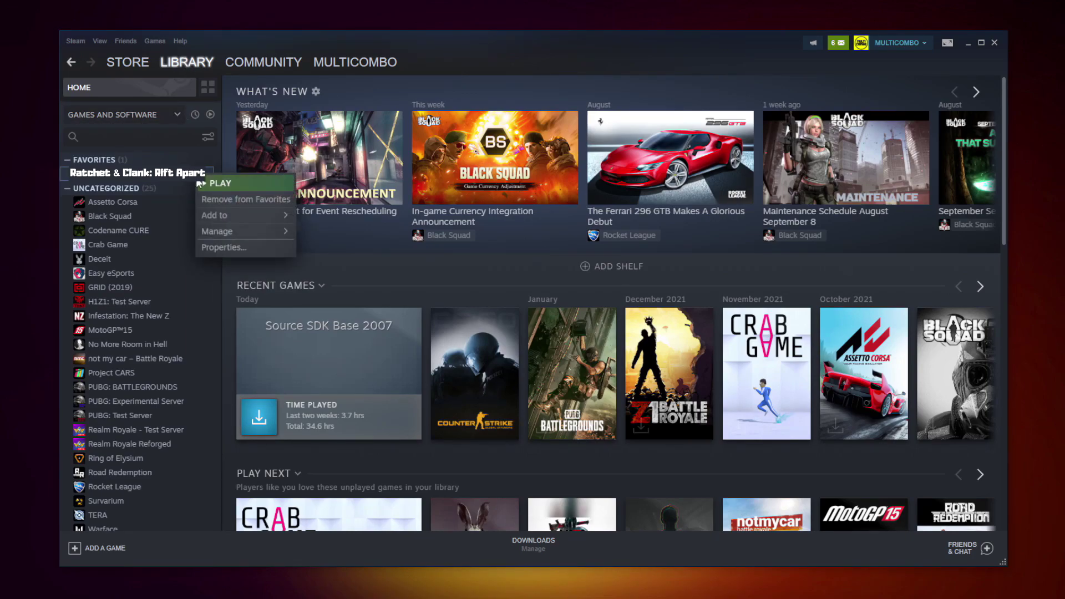
click(238, 245)
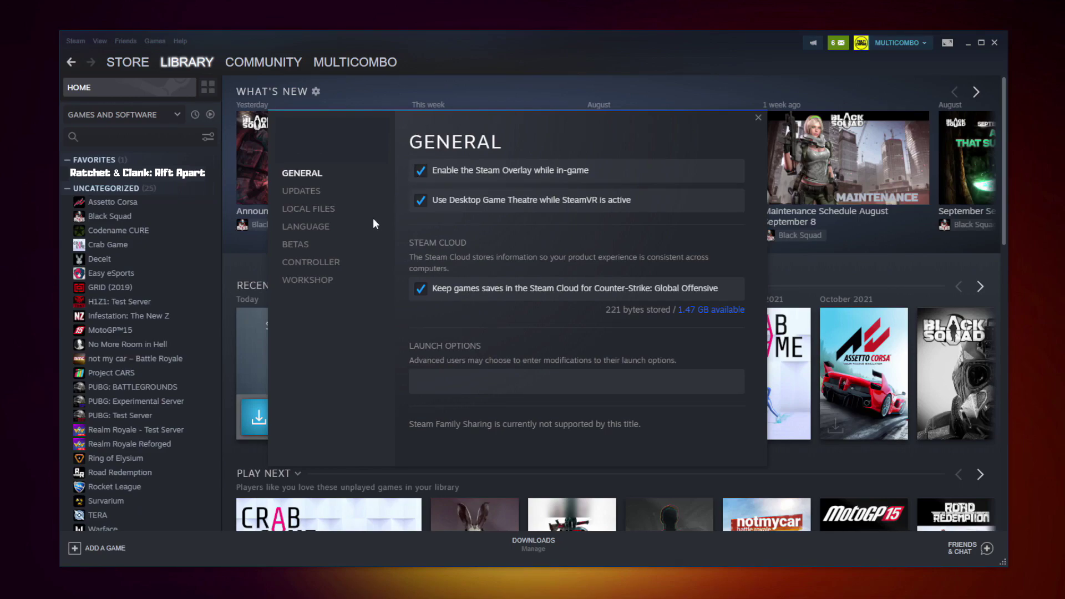
click(314, 214)
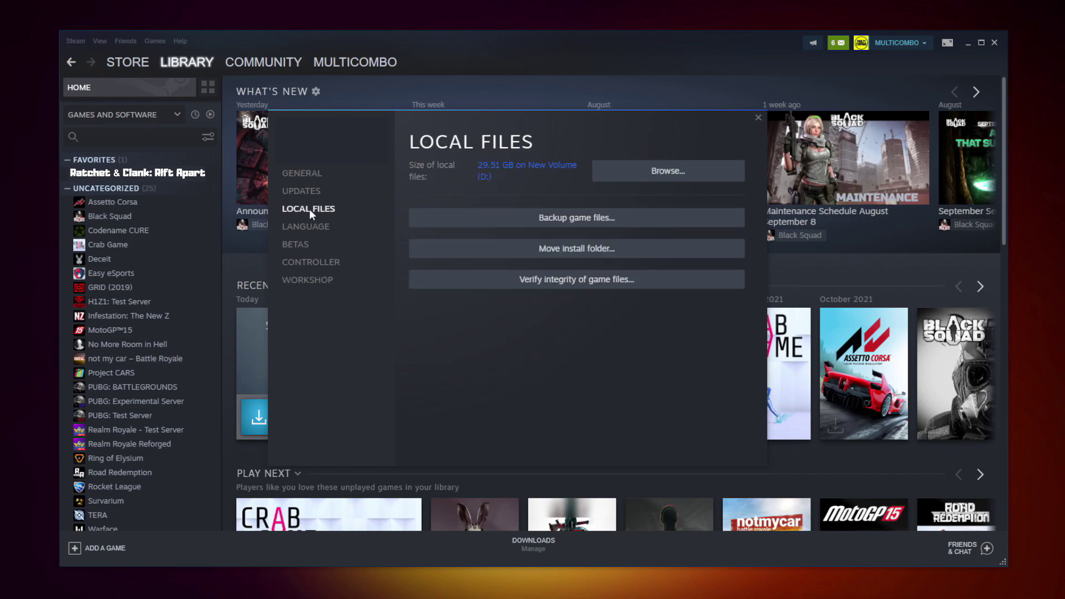
click(577, 282)
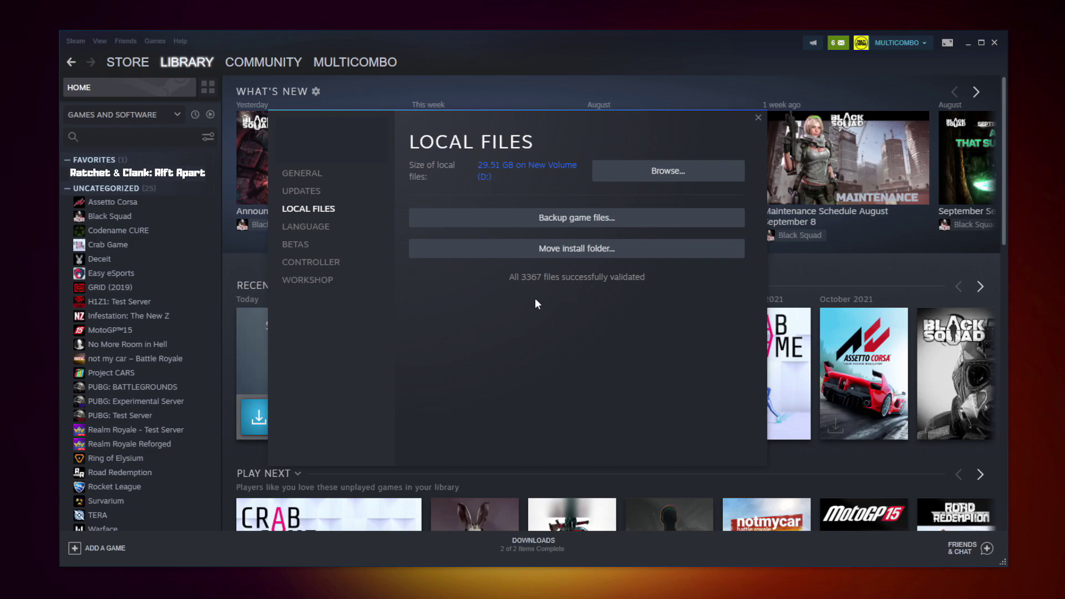
Browse to the game's local install folder and open the properties of the Ratchet & Clank: Rift Apart application.
click(645, 179)
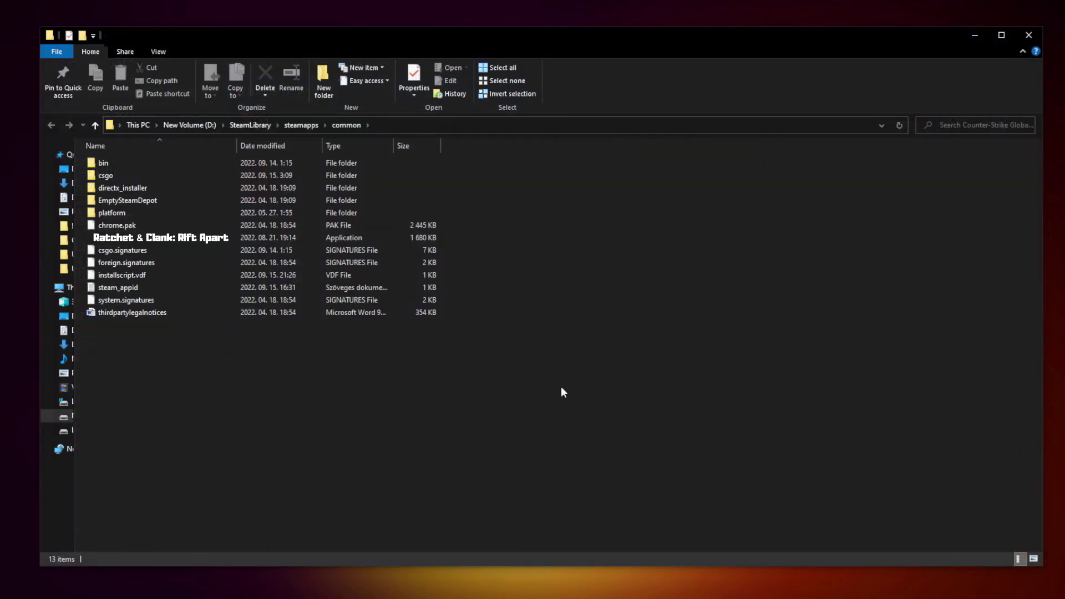
click(208, 240)
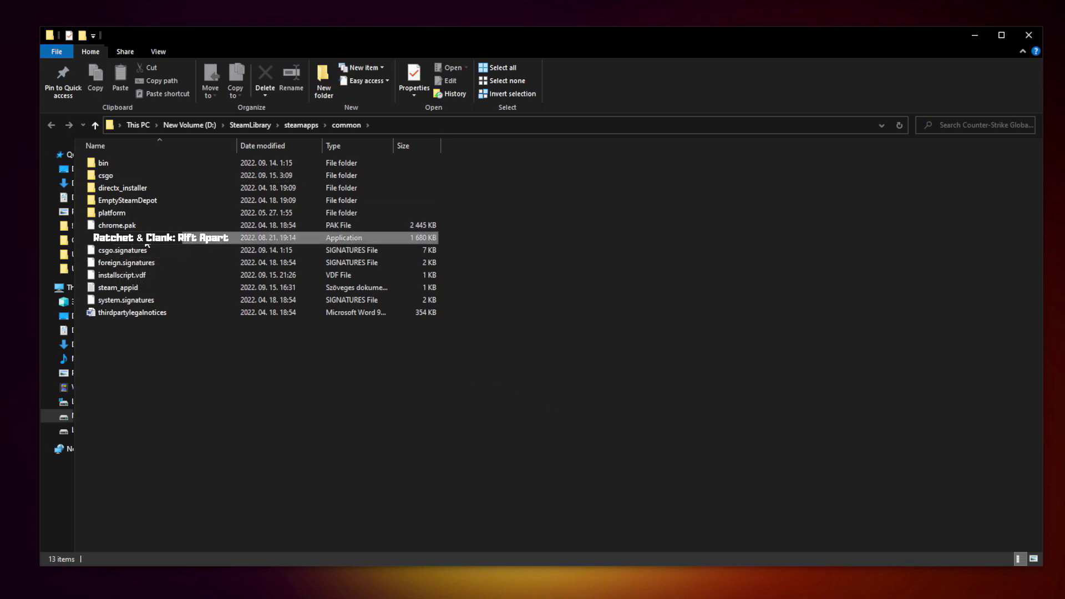
right_click(213, 239)
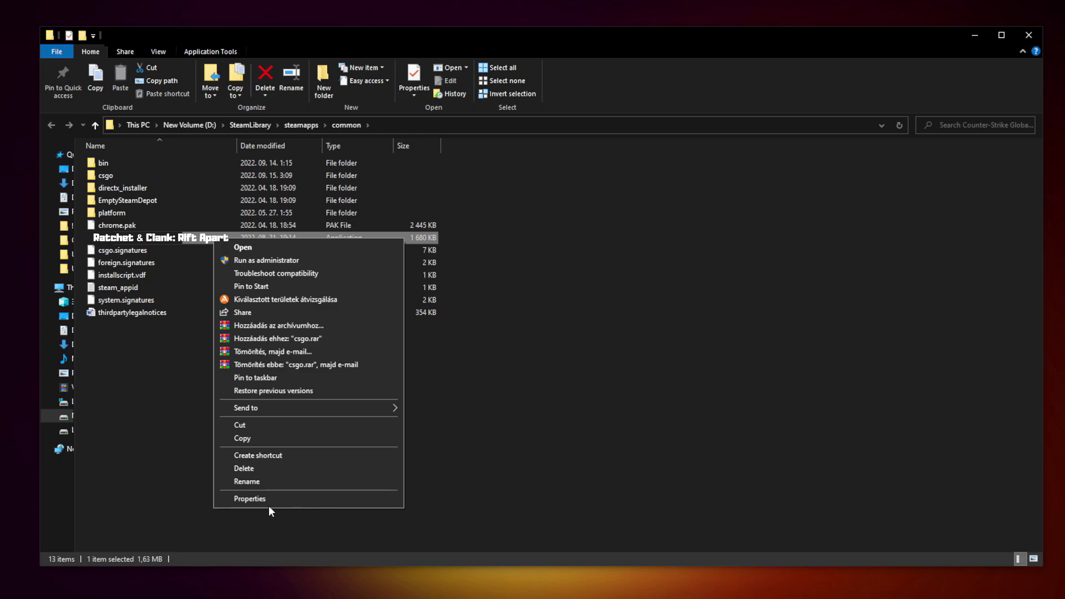
click(307, 497)
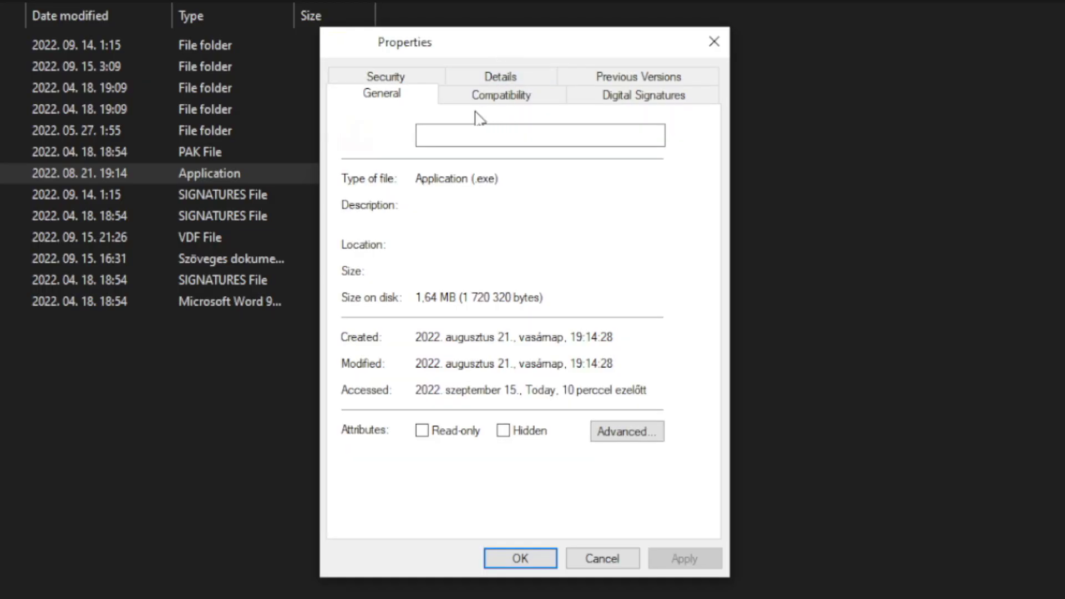
Set the game executable to run in compatibility mode for Windows 8.
click(515, 107)
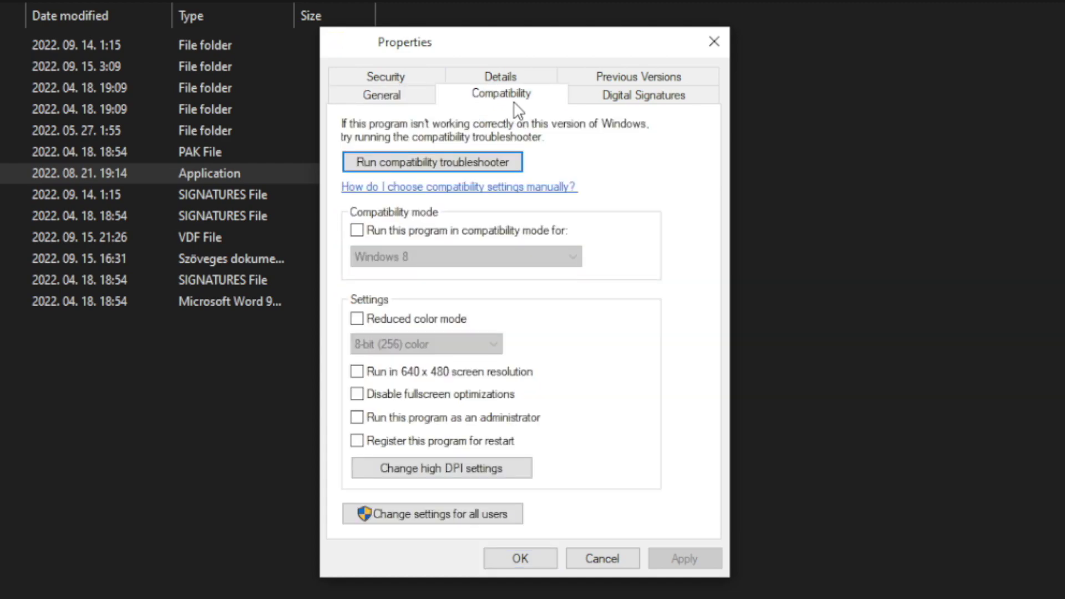
click(362, 231)
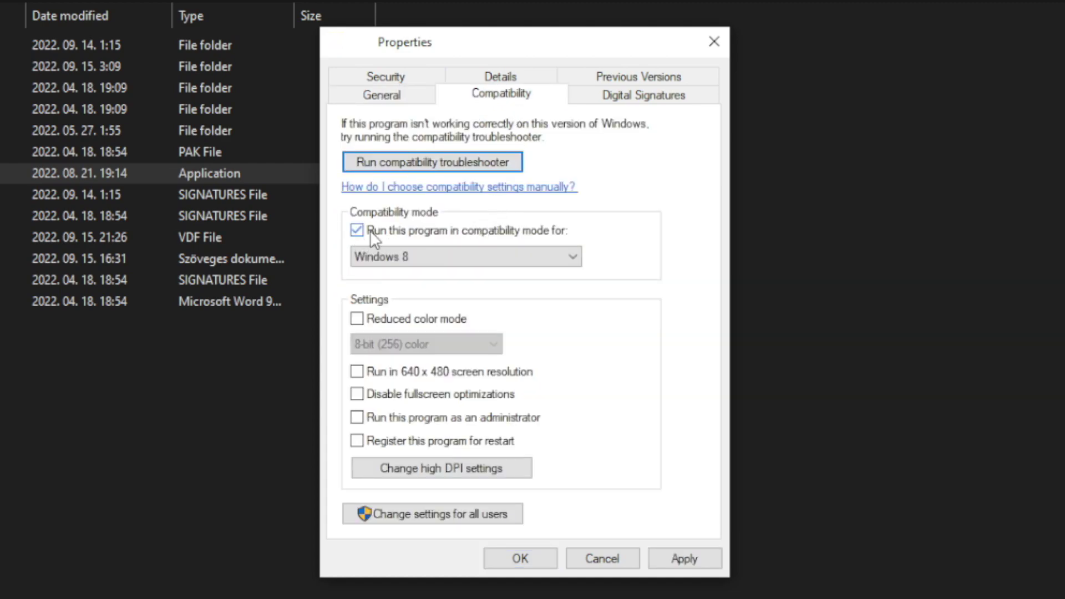
click(411, 251)
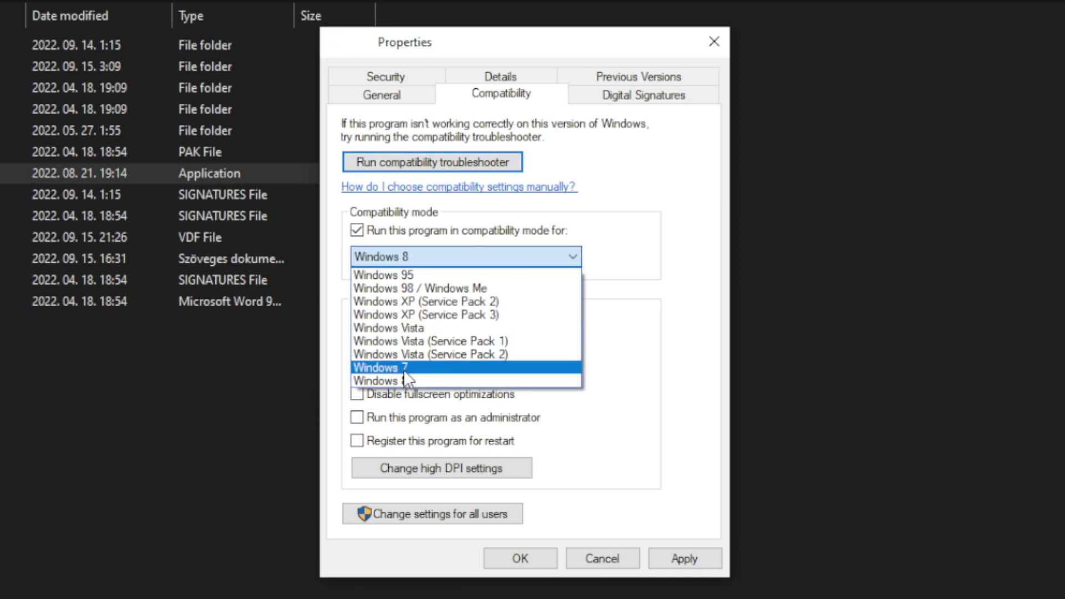
click(412, 382)
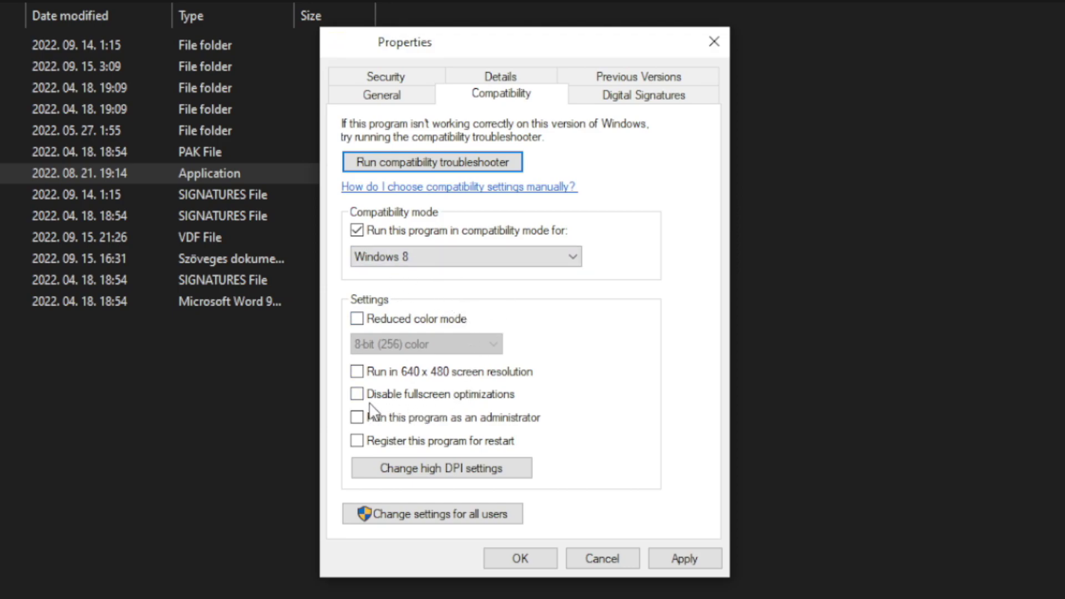
Disable fullscreen optimizations, set the program to run as an administrator, and apply the compatibility settings.
click(435, 399)
click(515, 425)
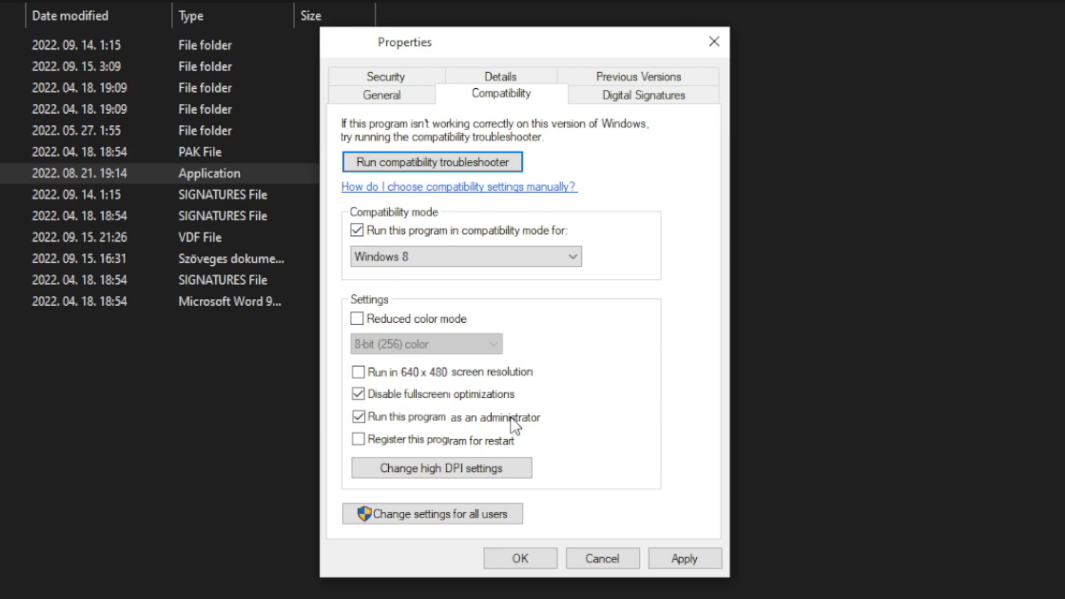
click(694, 561)
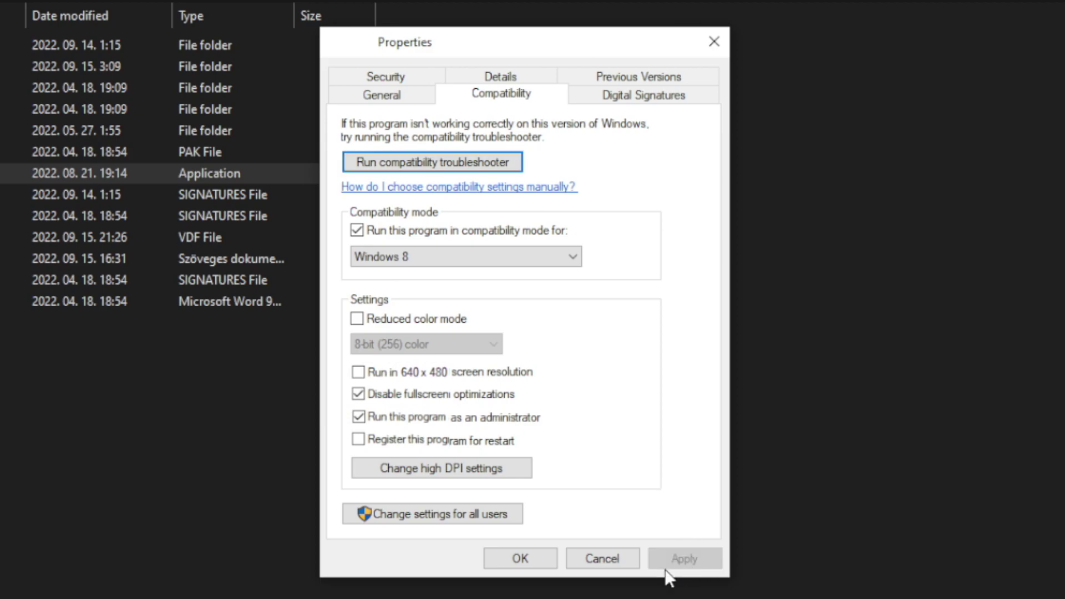
click(522, 561)
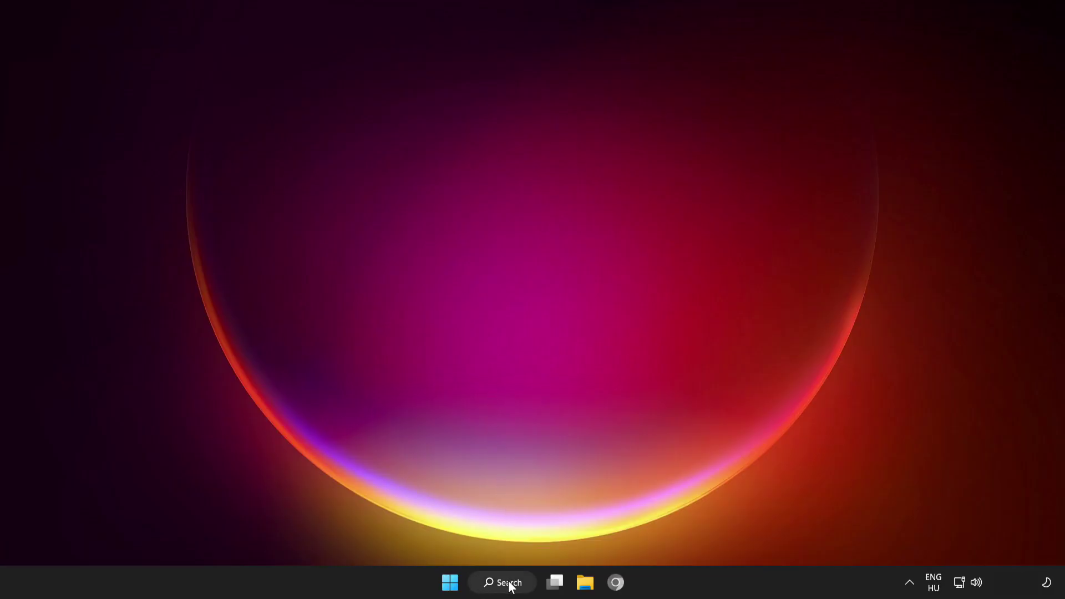
Search Windows for "update", run a check for Windows updates, and close Settings.
click(497, 579)
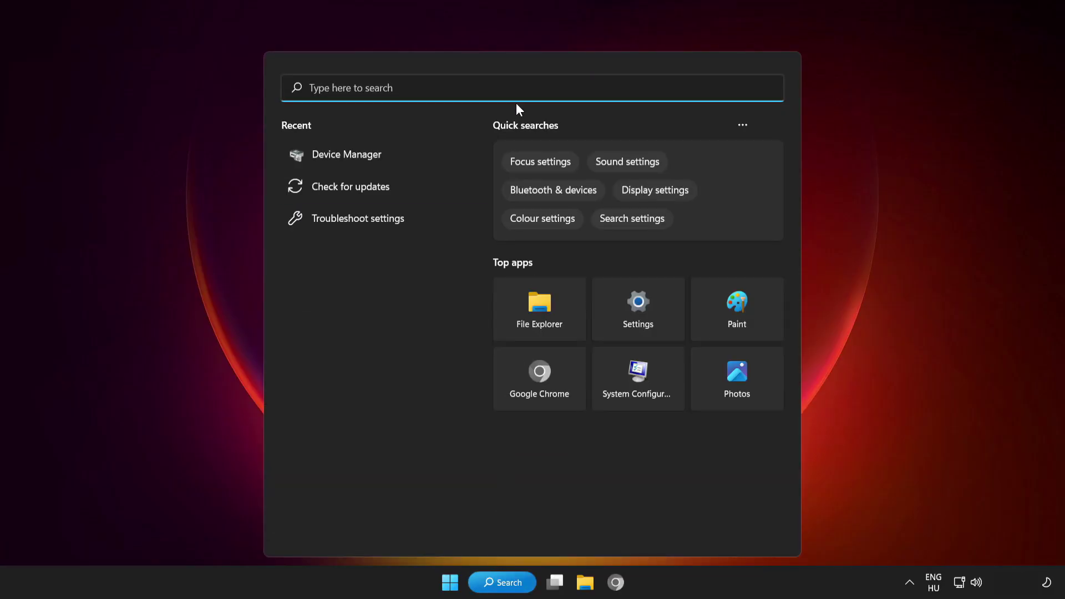
text(update)
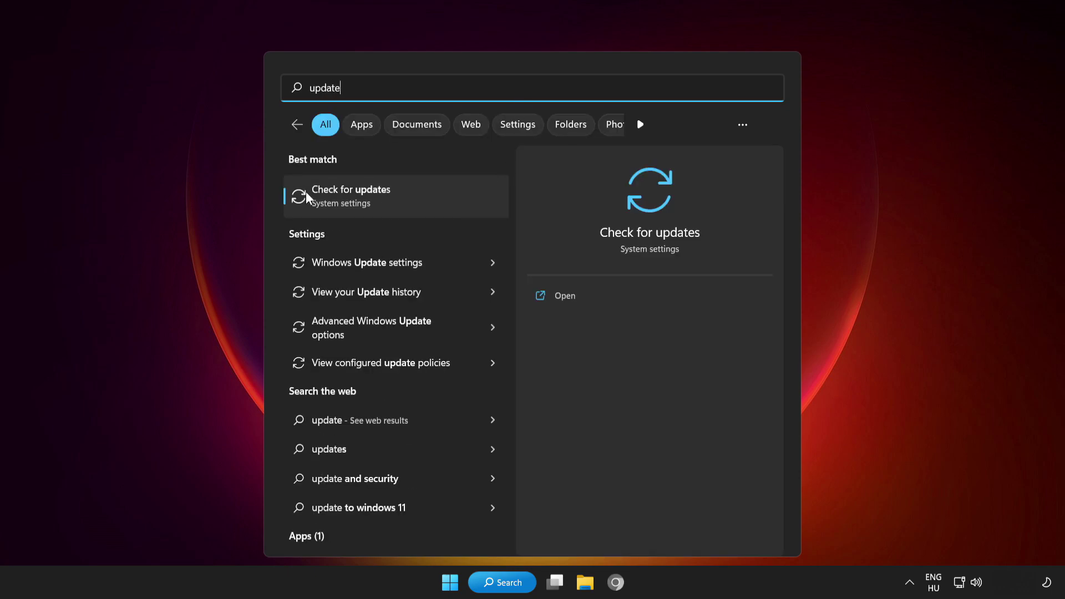
click(420, 195)
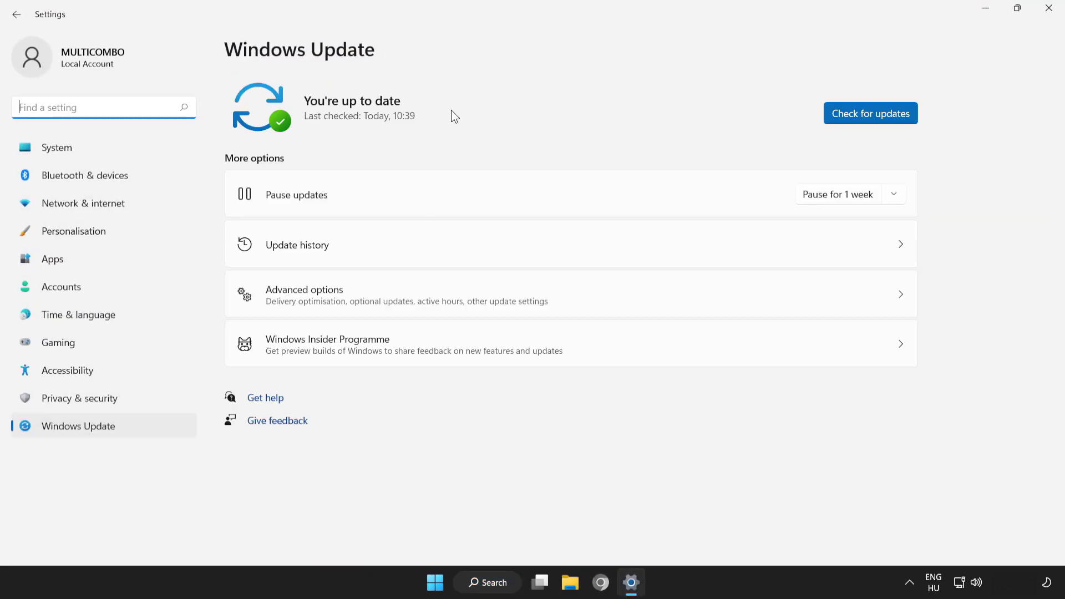
click(873, 115)
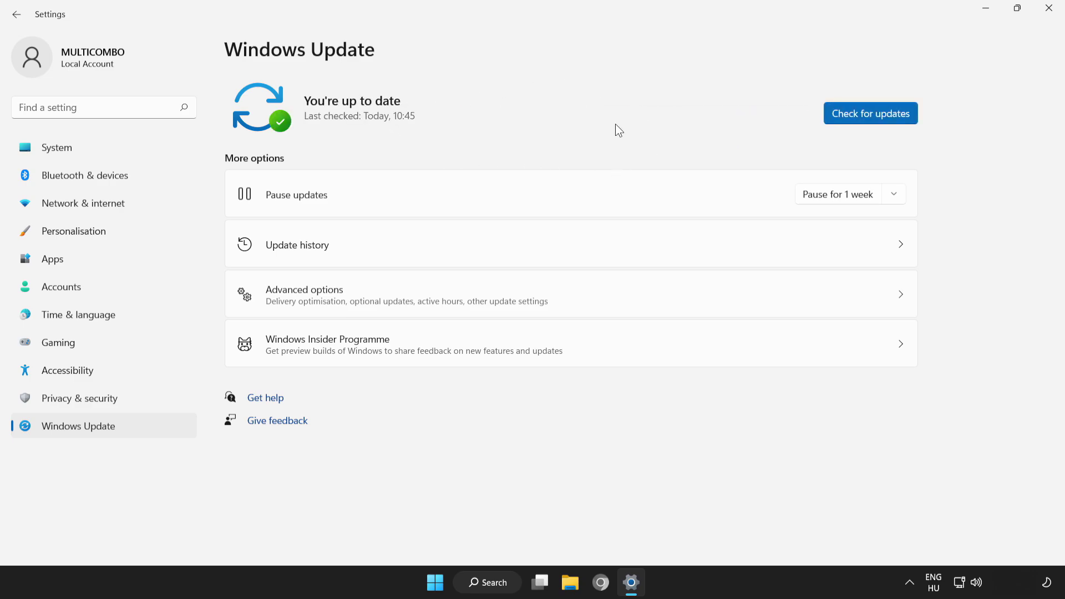
click(1049, 8)
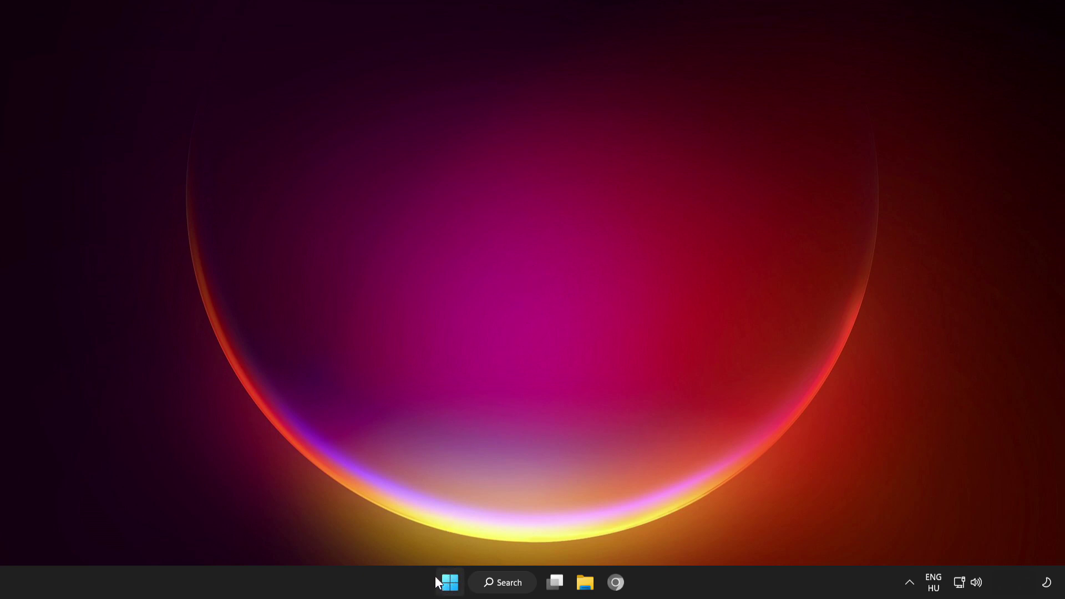
Open Task Manager's list of startup apps and disable Cortana and Microsoft Edge at startup.
right_click(450, 581)
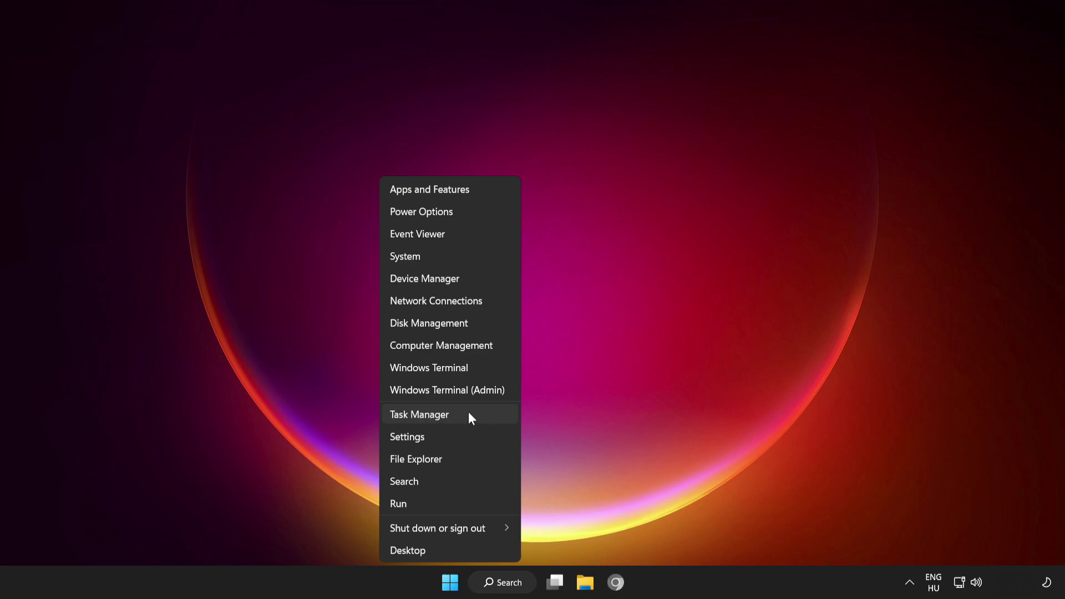
click(483, 414)
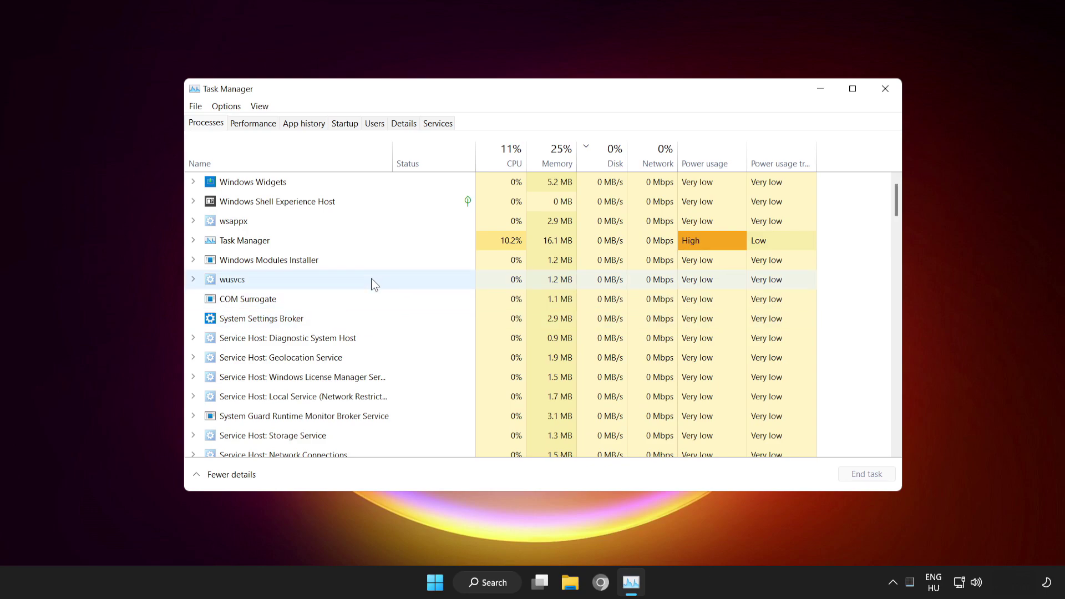
click(345, 125)
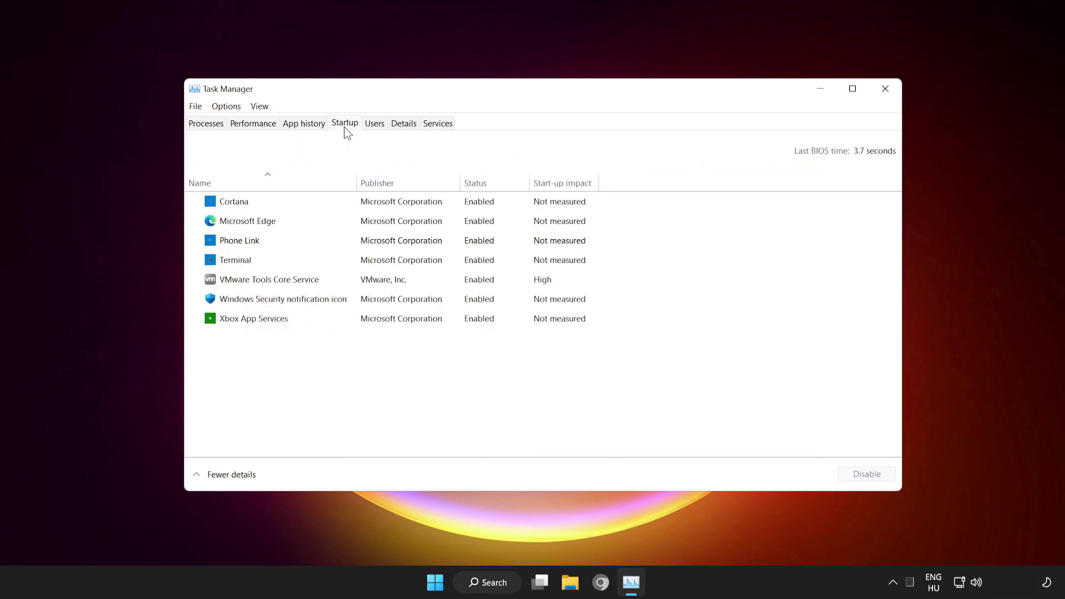
click(335, 201)
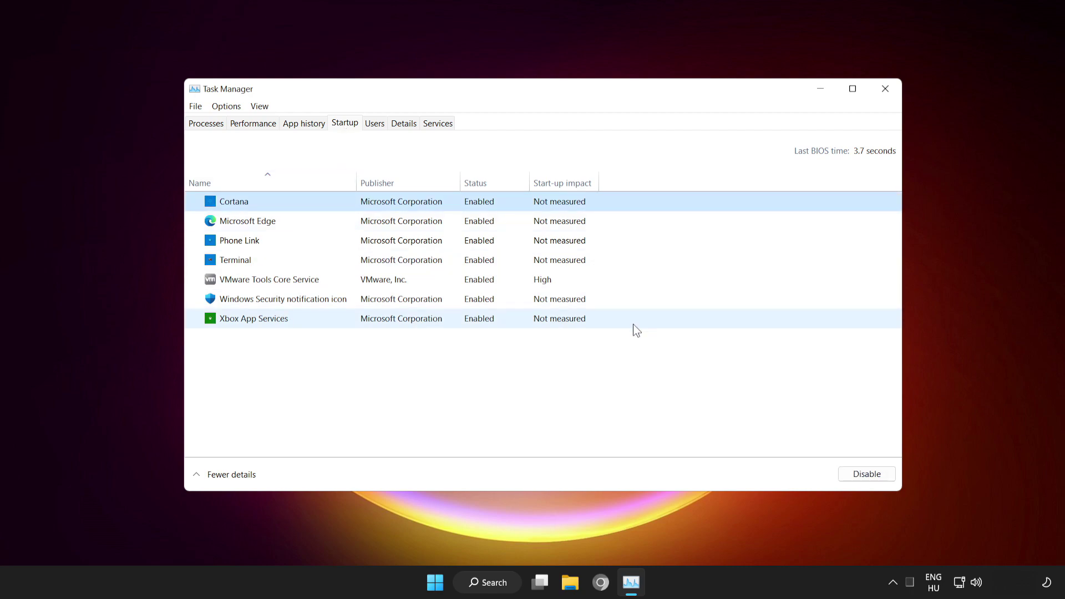
click(867, 474)
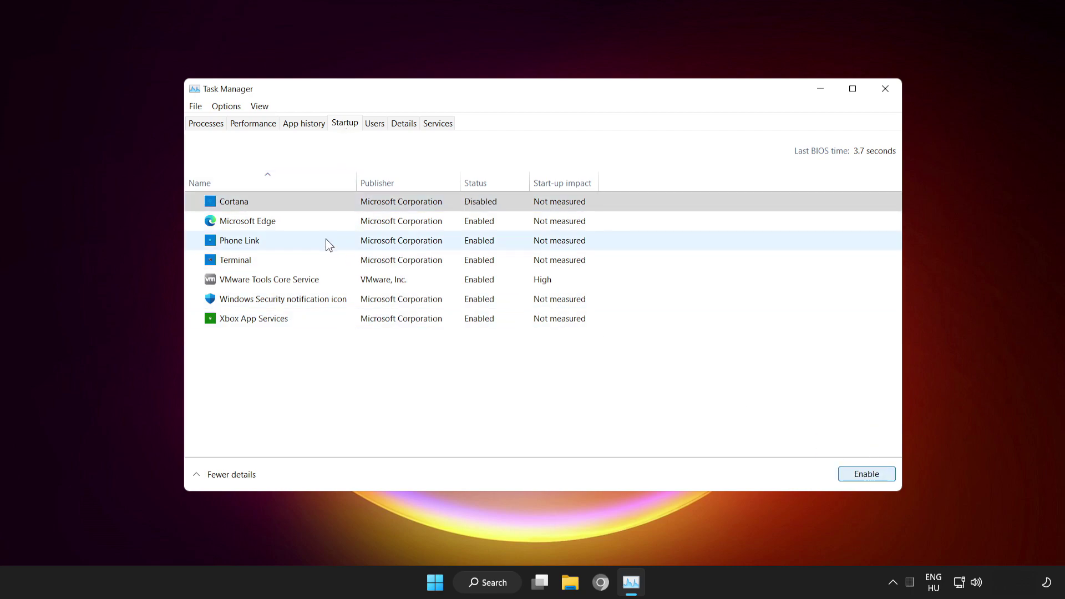
click(312, 220)
click(870, 477)
Disable Phone Link and Terminal at startup, and close Task Manager.
click(300, 244)
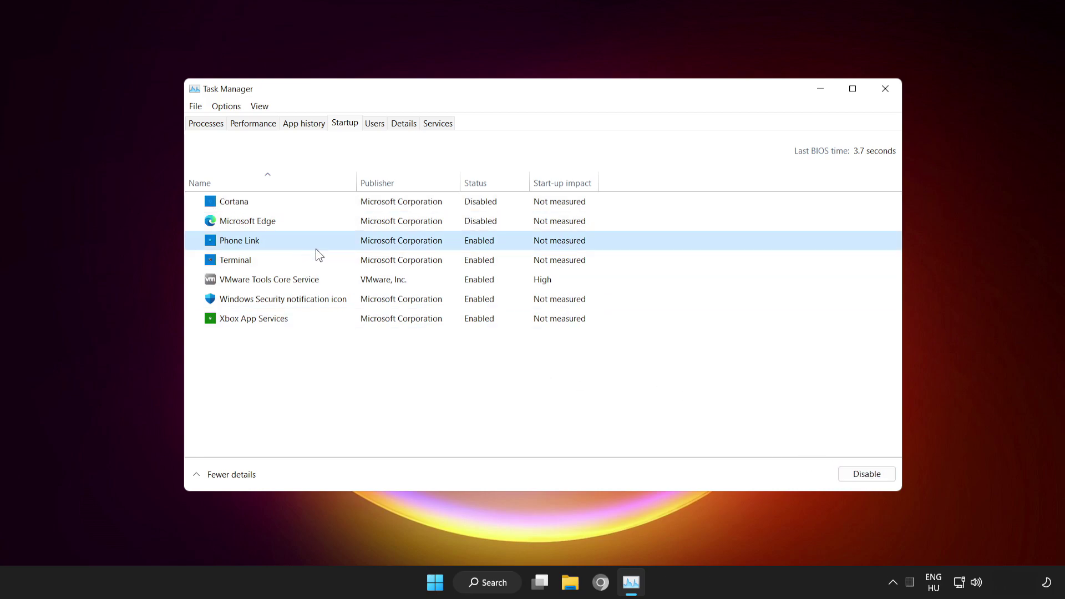
click(863, 473)
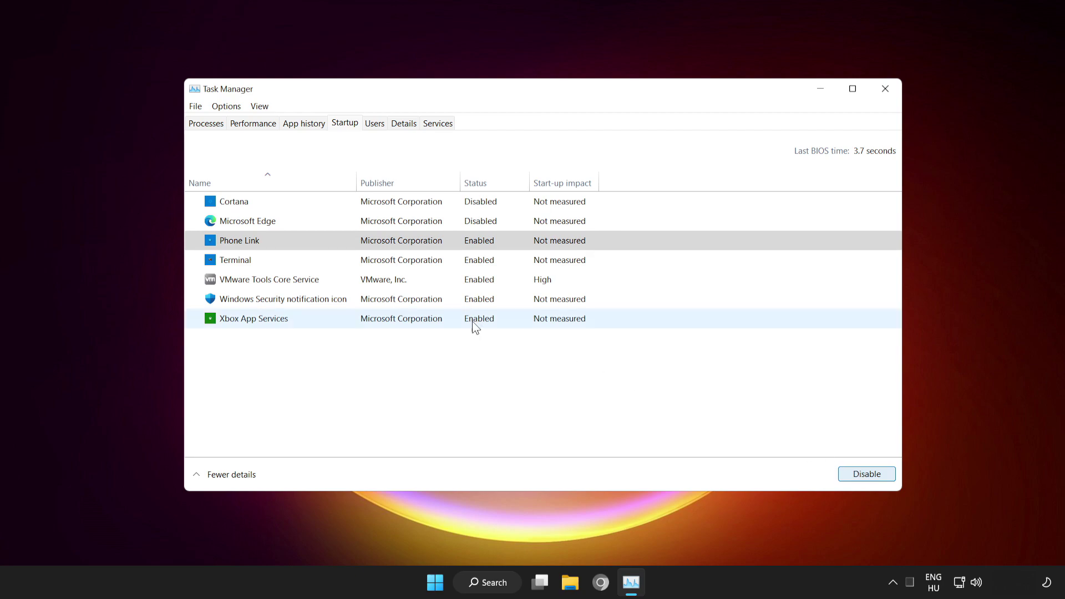
click(316, 263)
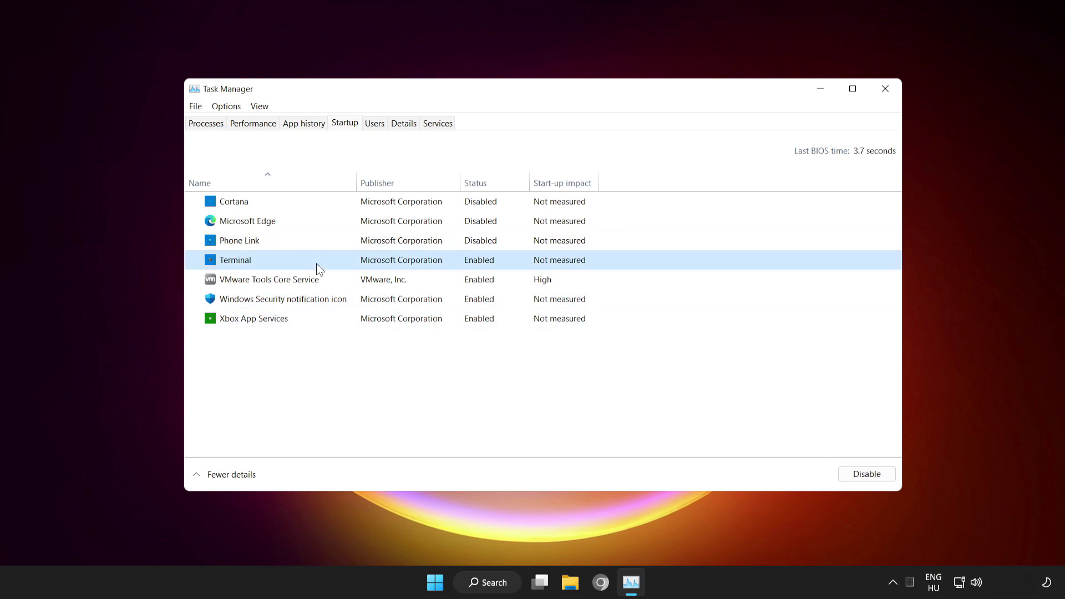
click(872, 471)
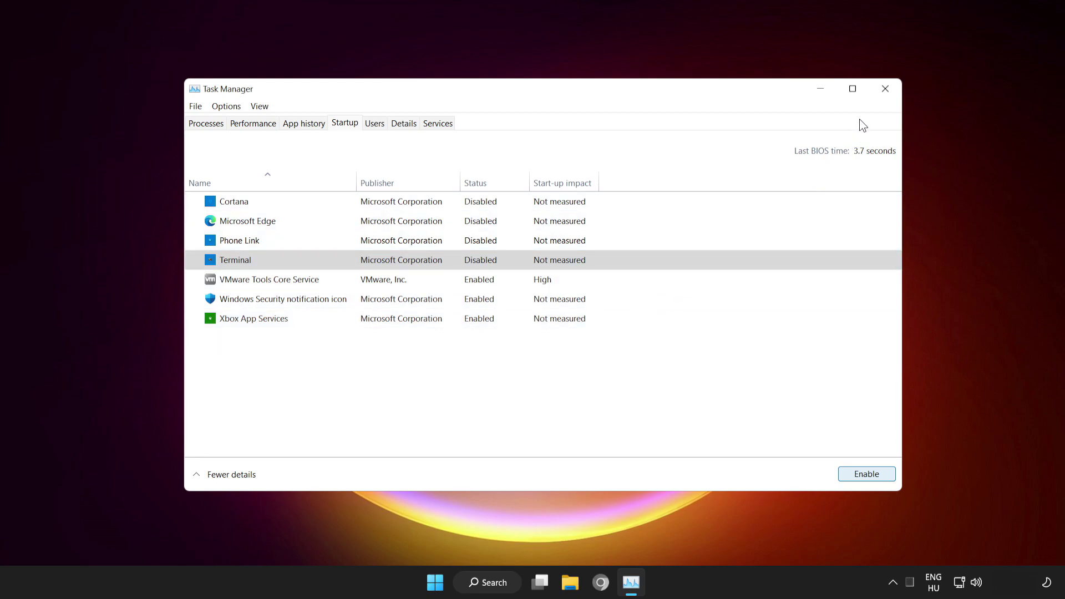
click(886, 93)
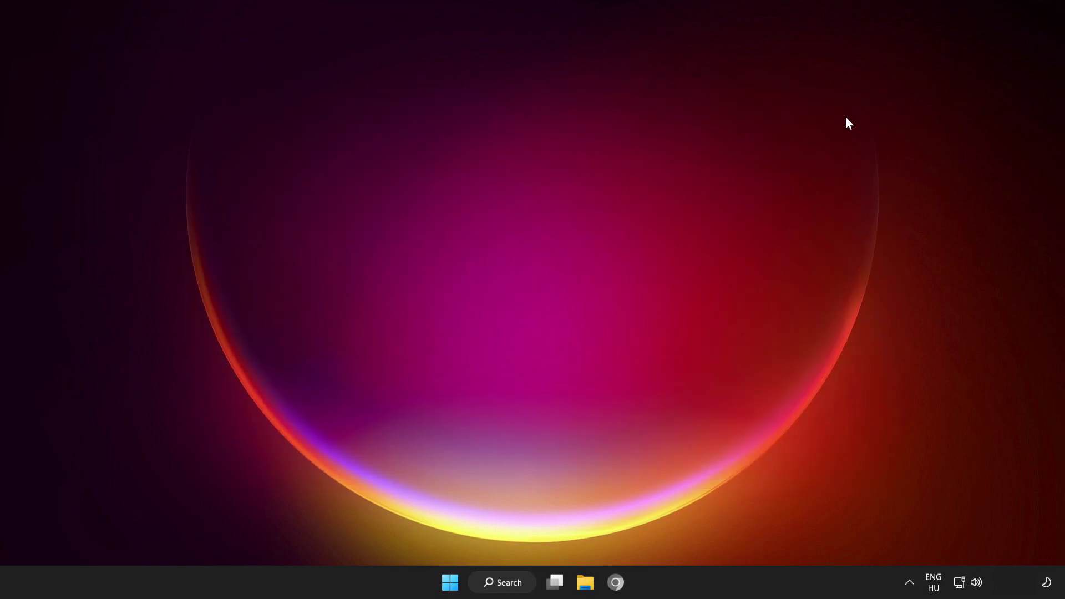
Open the computer's power options.
click(452, 585)
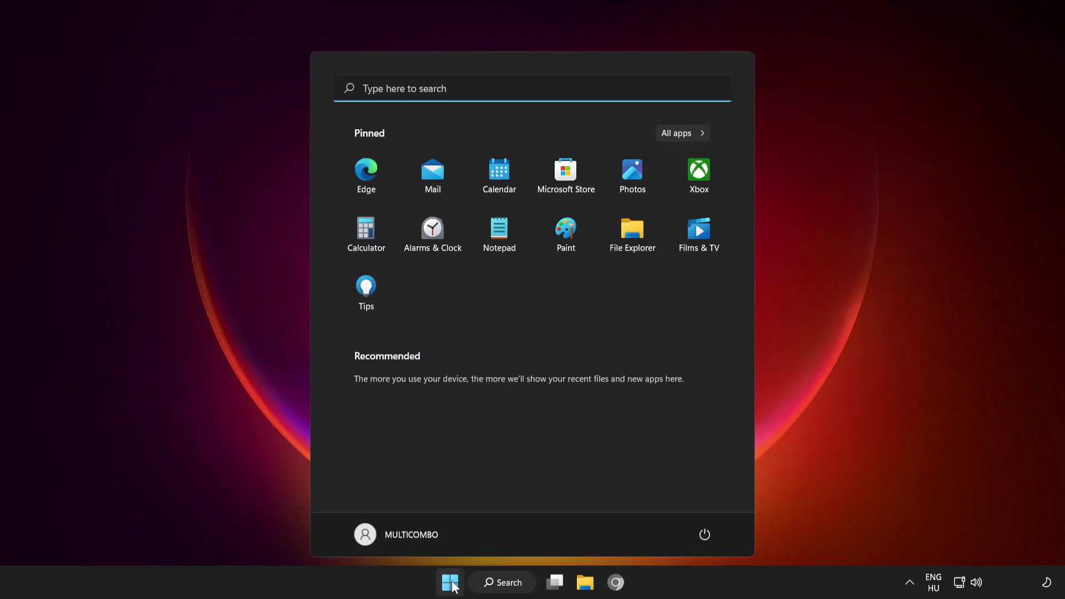
click(702, 537)
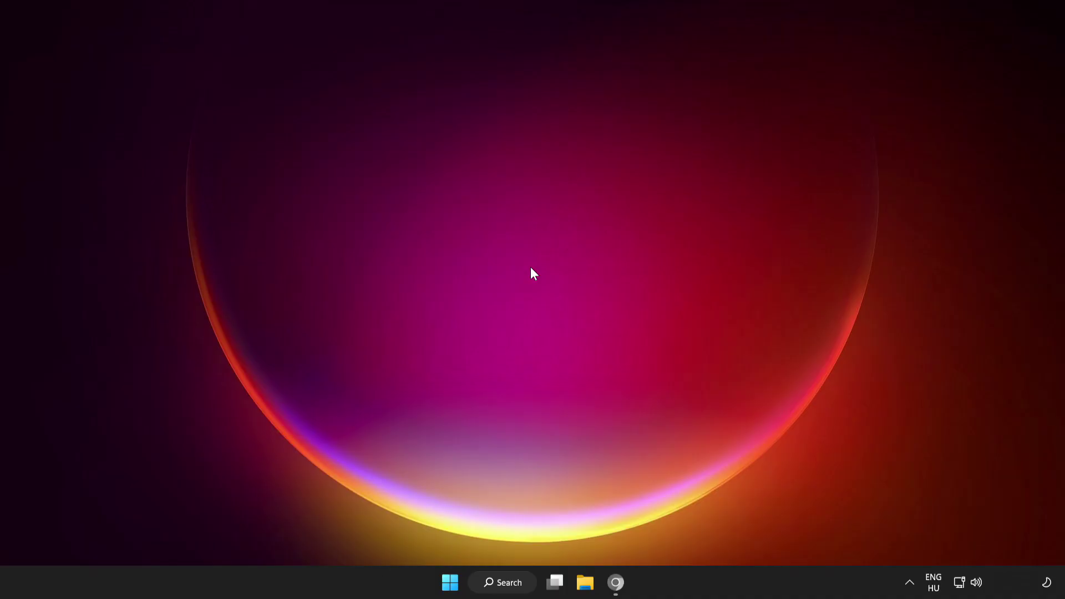
Switch to Chrome and download the English DirectX End-User Runtime Web Installer from the Microsoft Download Center page.
click(615, 584)
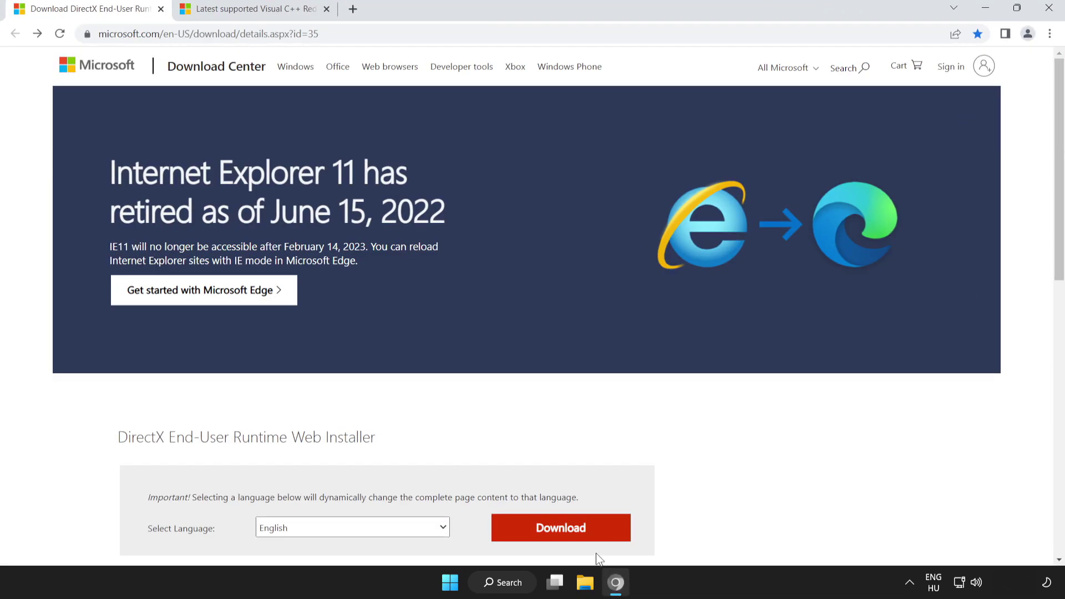
drag(329, 36, 97, 34)
click(410, 33)
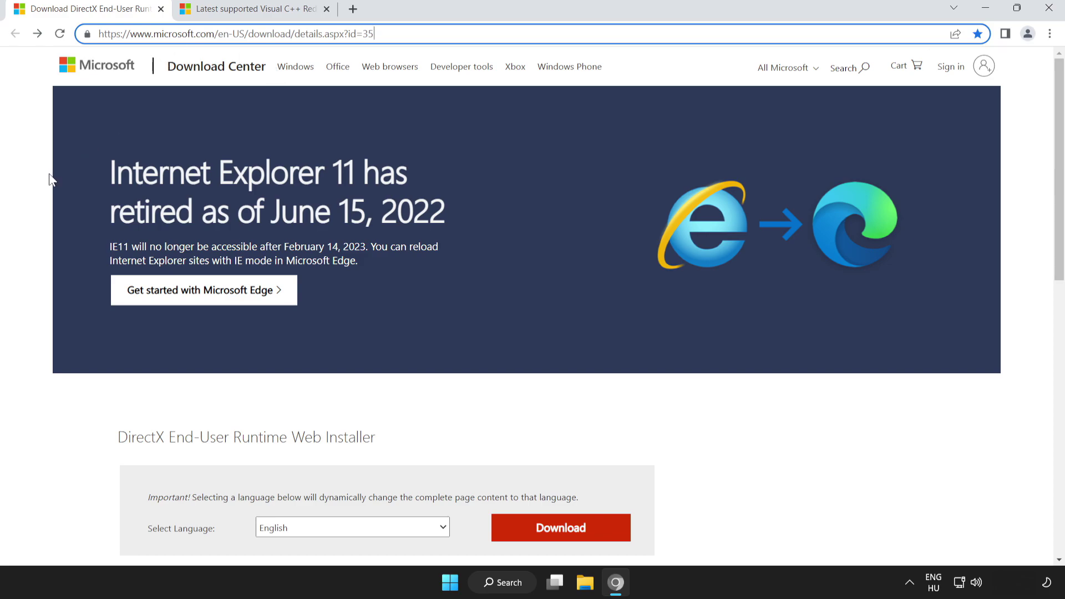
click(336, 175)
drag(1062, 166, 1062, 250)
drag(69, 243, 471, 245)
click(450, 256)
click(565, 337)
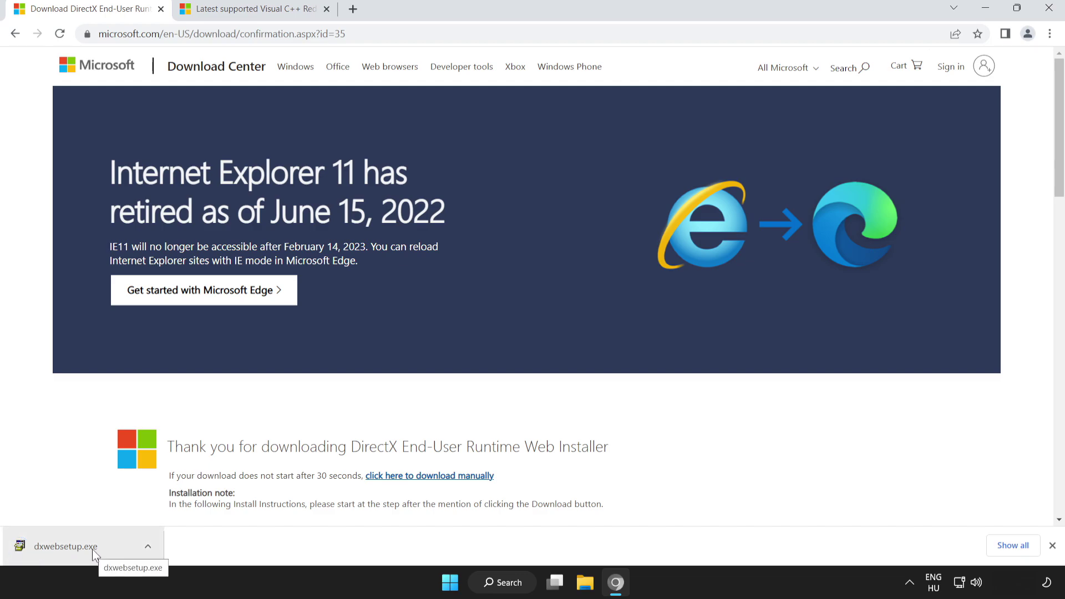
Run the downloaded dxwebsetup.exe and accept the DirectX license agreement.
click(92, 549)
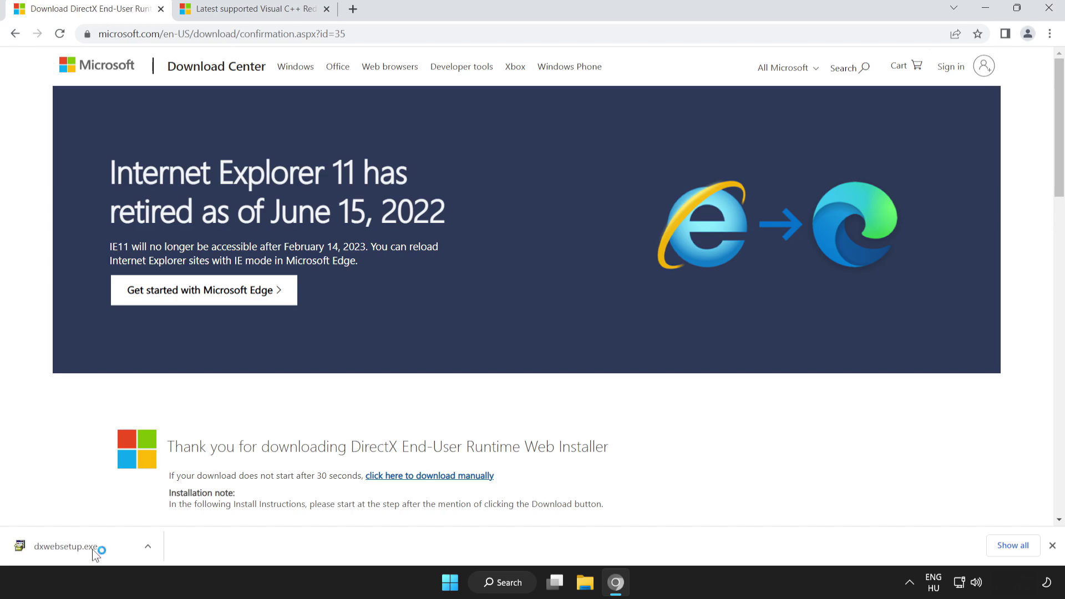
drag(267, 135, 487, 184)
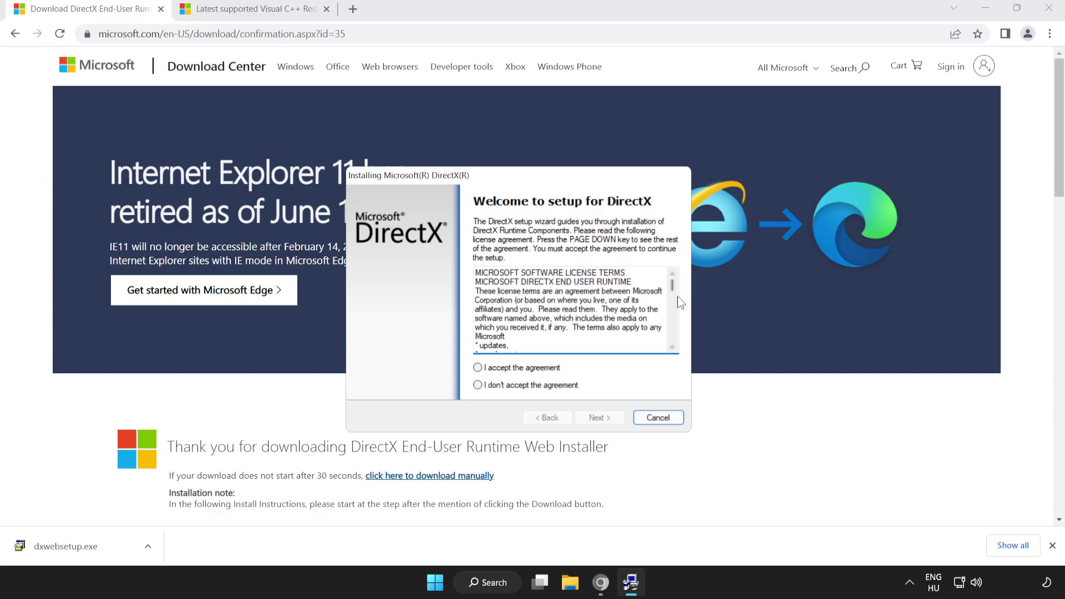
drag(673, 286, 673, 339)
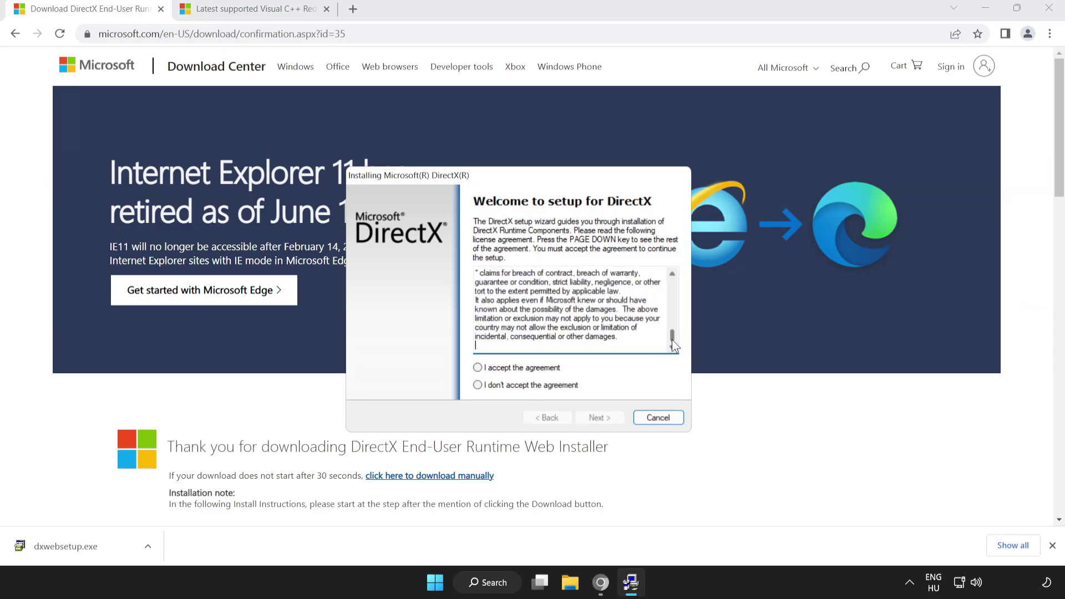
click(478, 368)
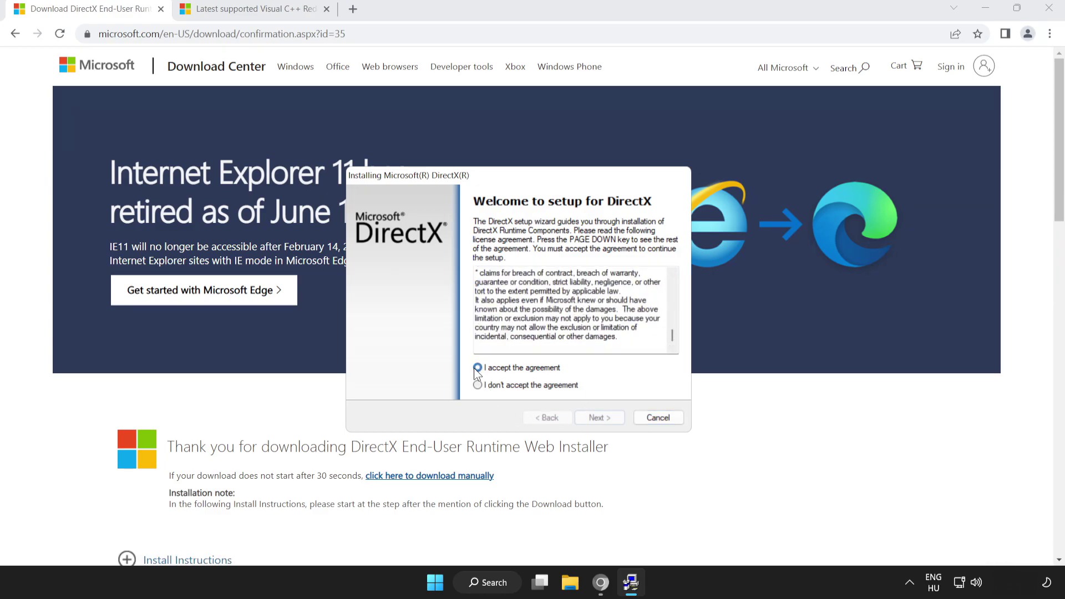
click(594, 417)
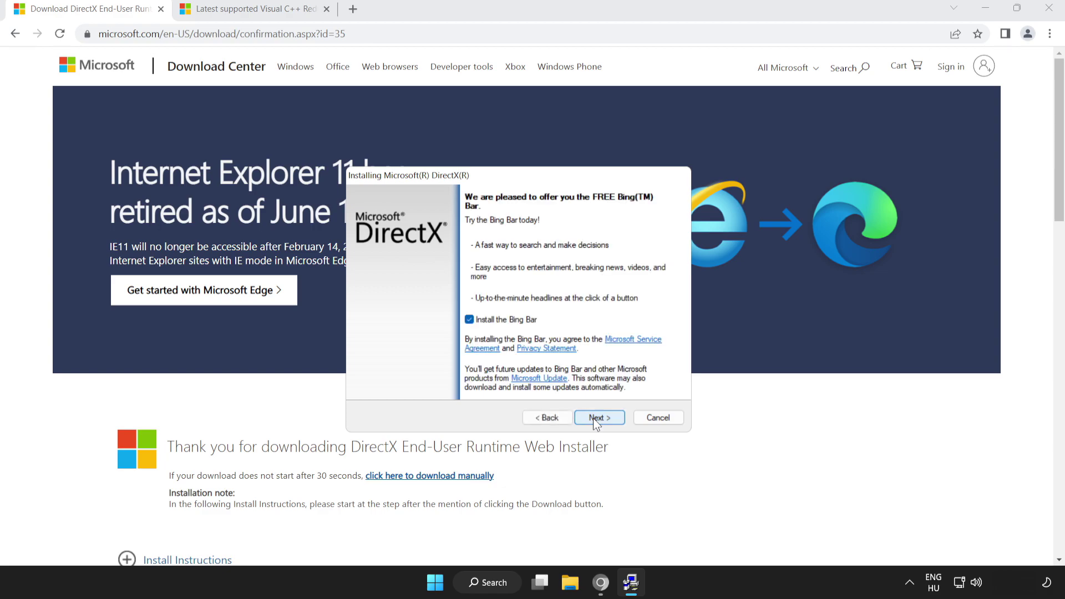
Opt out of installing the Bing Bar and complete the DirectX setup.
click(469, 320)
click(598, 418)
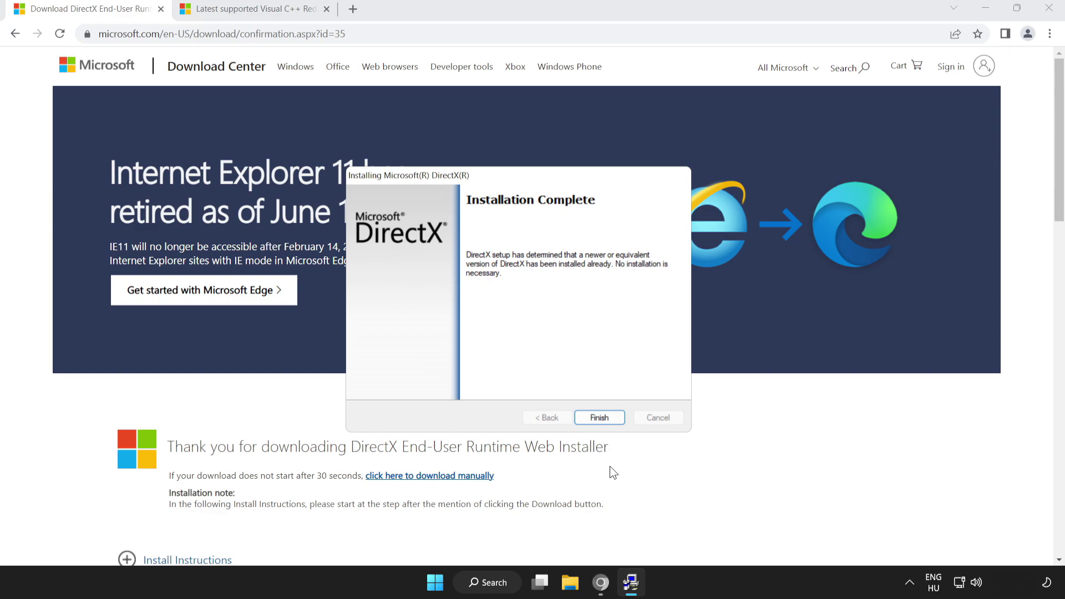
click(599, 417)
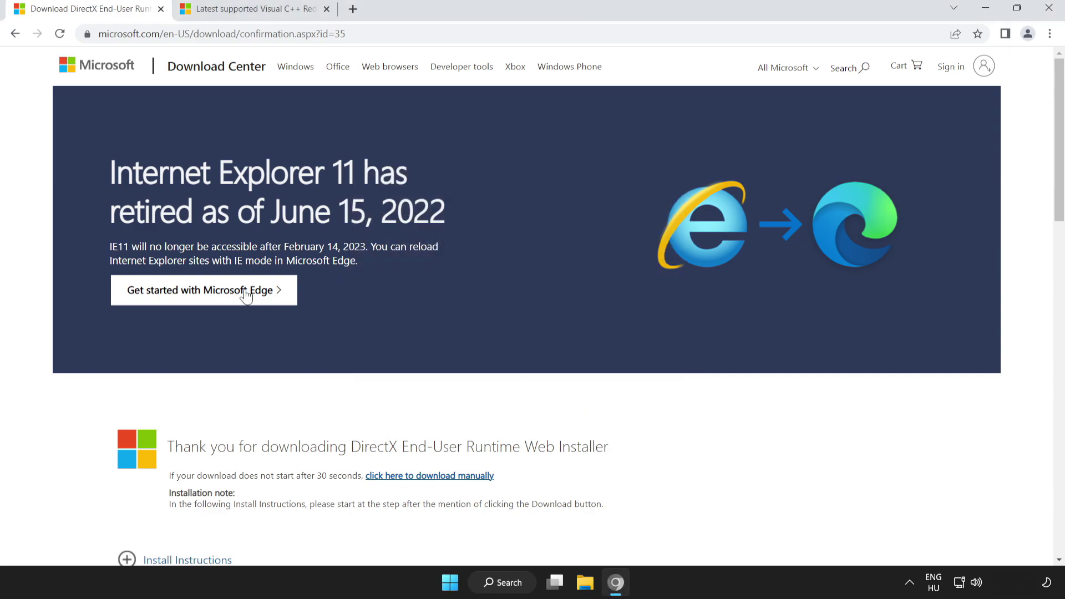
Close the DirectX page and download the ARM64, X86 and X64 Visual C++ Redistributables for Visual Studio 2015, 2017, 2019, and 2022.
click(161, 9)
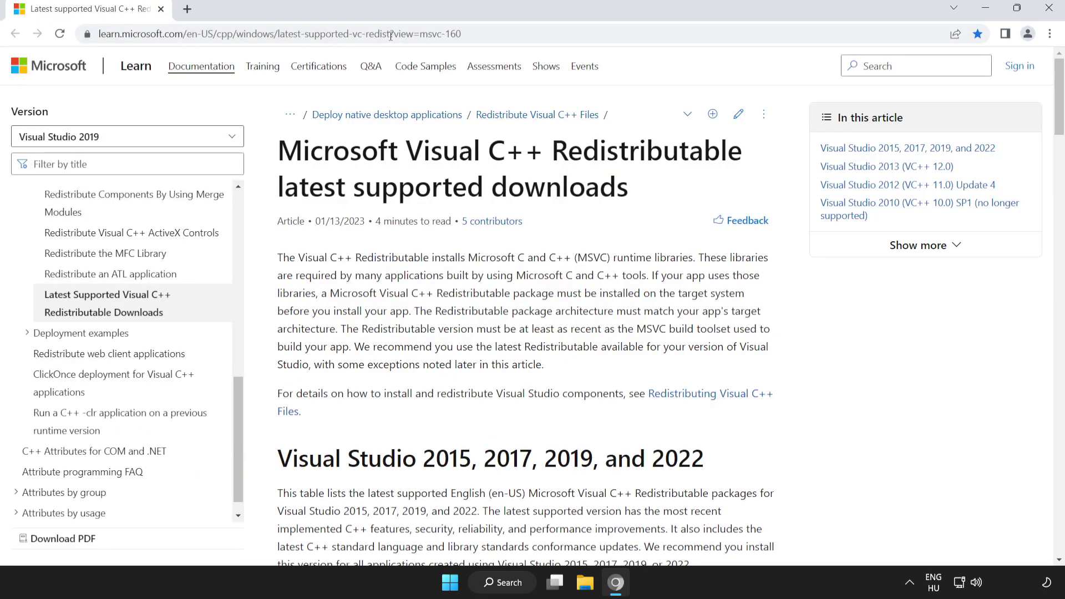
drag(469, 35, 28, 34)
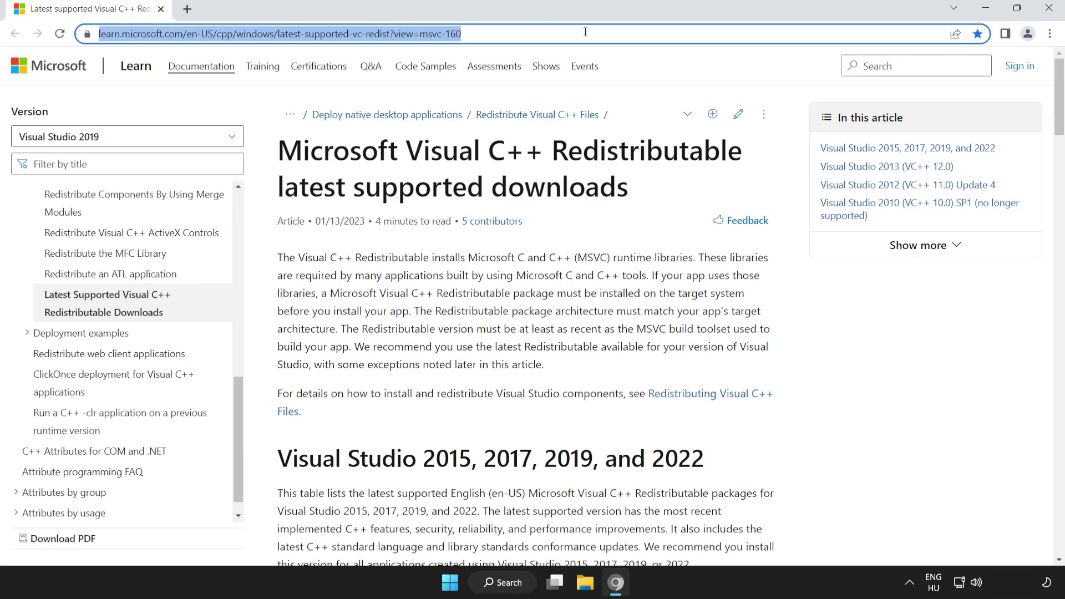
click(251, 150)
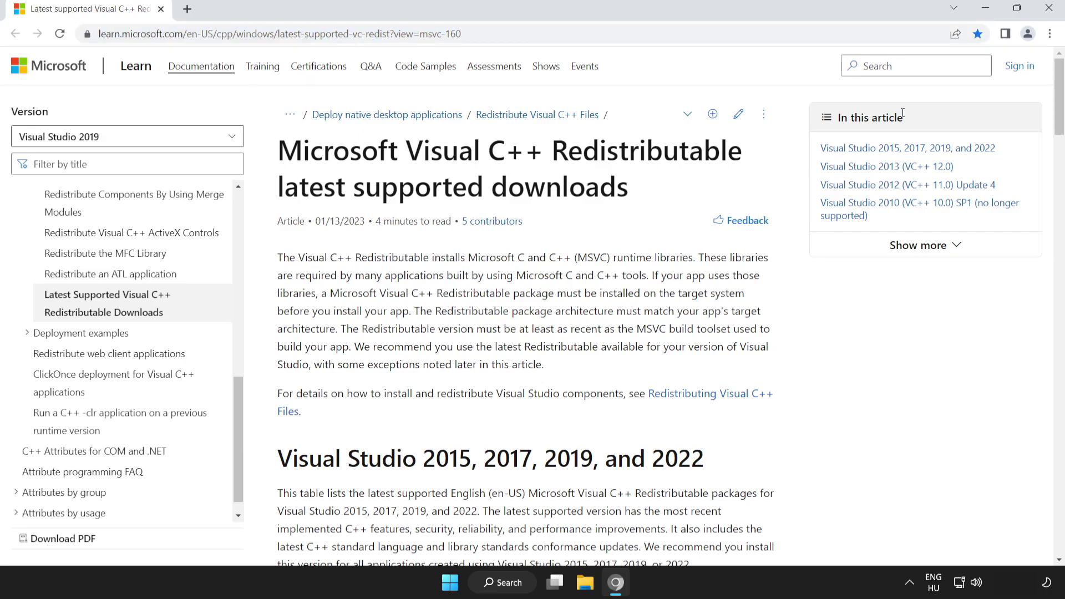
drag(1061, 107, 1061, 163)
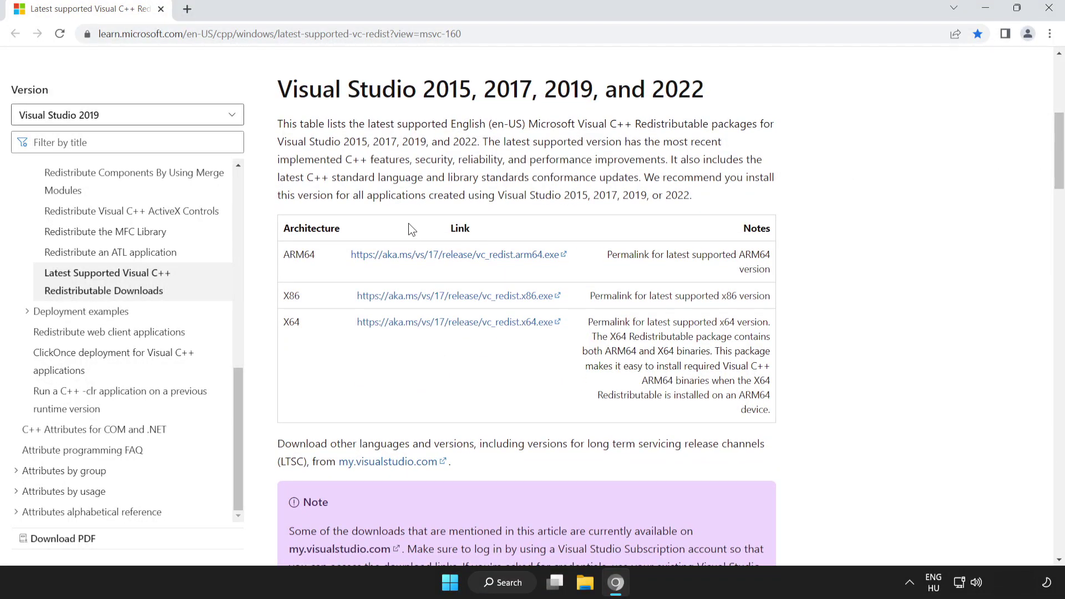
drag(284, 253, 652, 336)
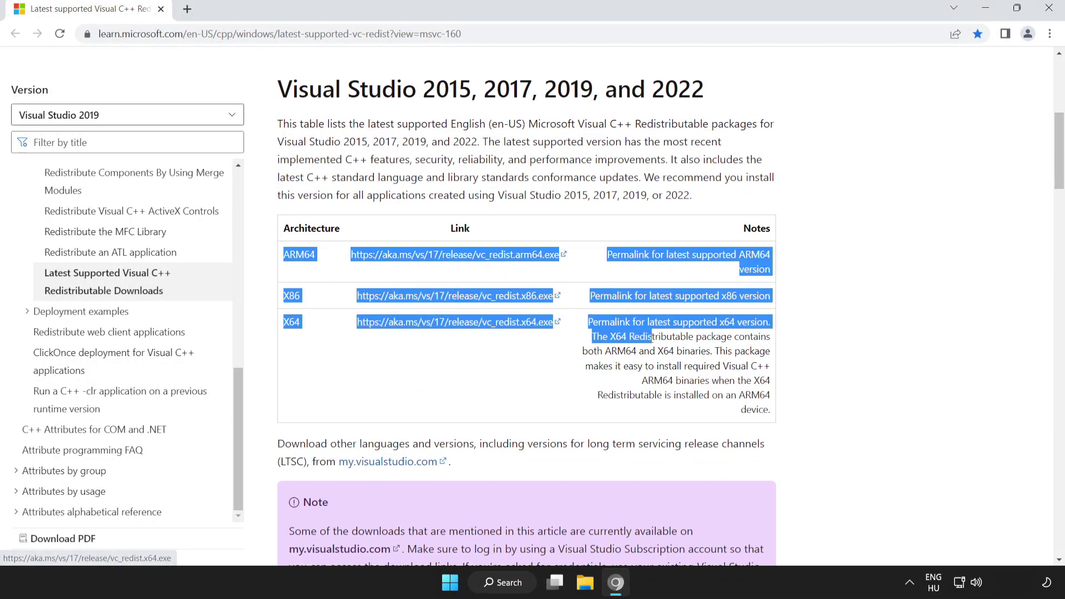
click(563, 308)
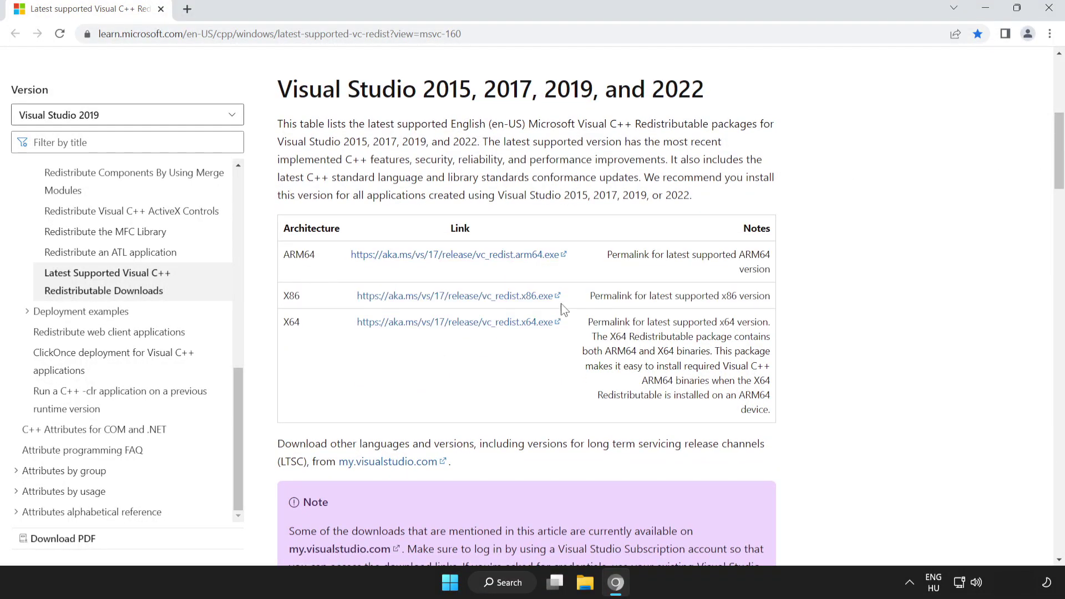
click(442, 259)
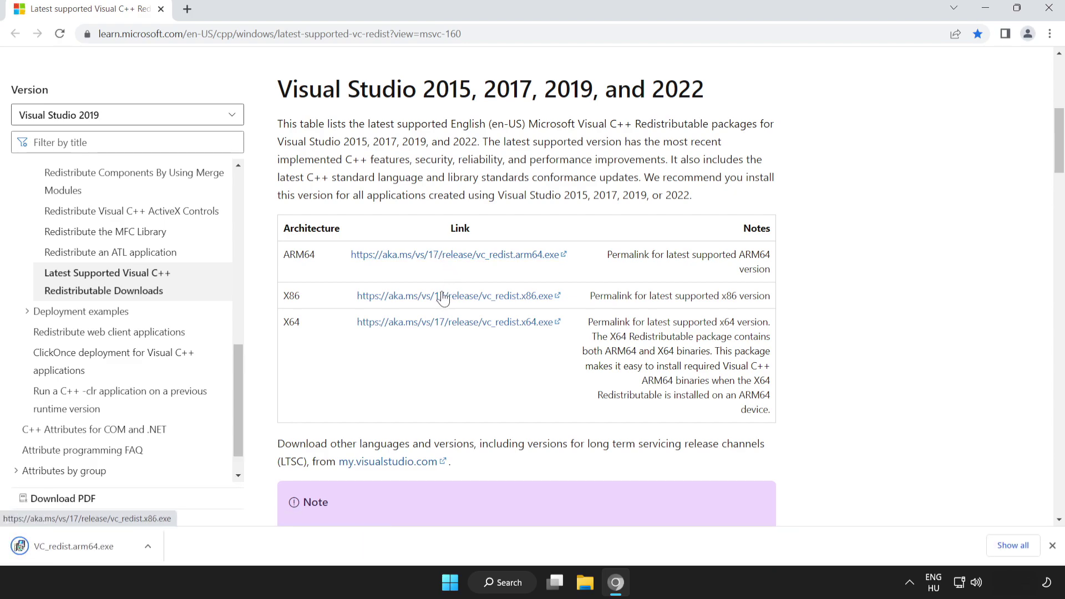
click(464, 300)
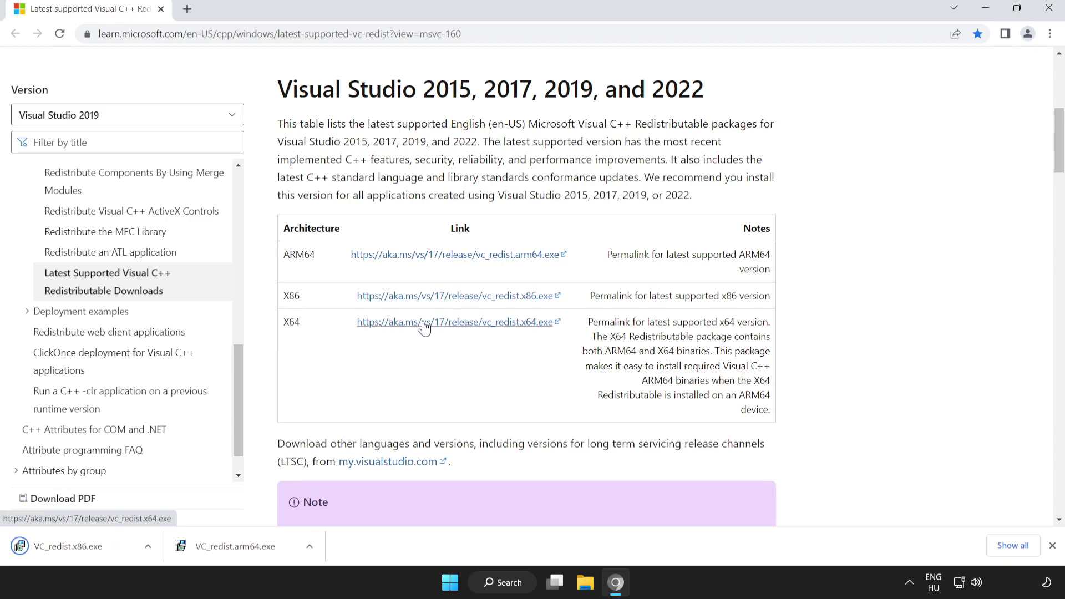
click(459, 327)
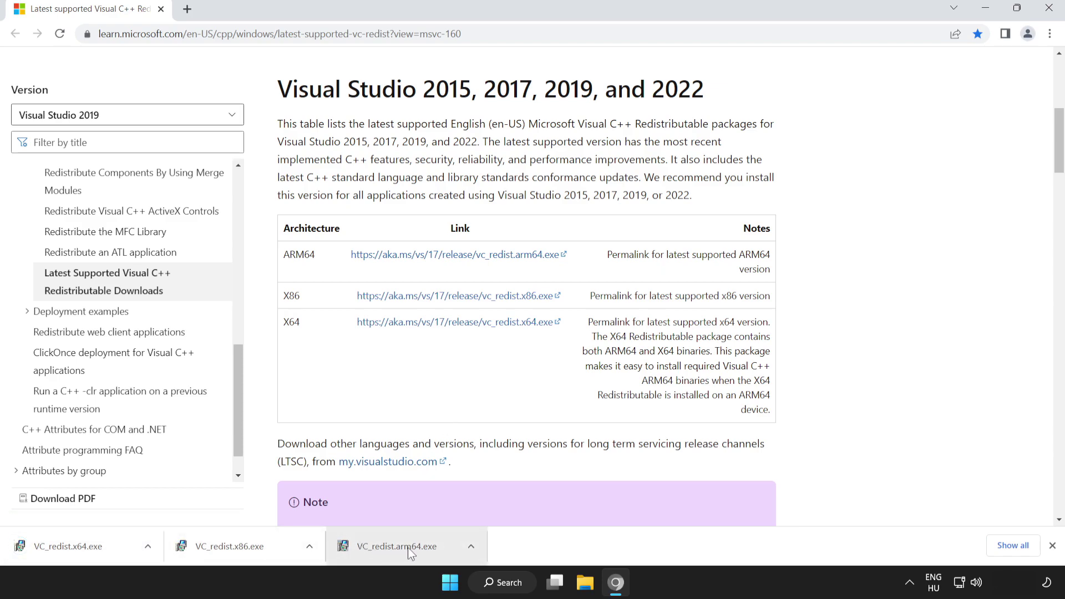
Run VC_redist.arm64.exe, agree to the license terms, and try to install the Arm64 redistributable.
click(408, 548)
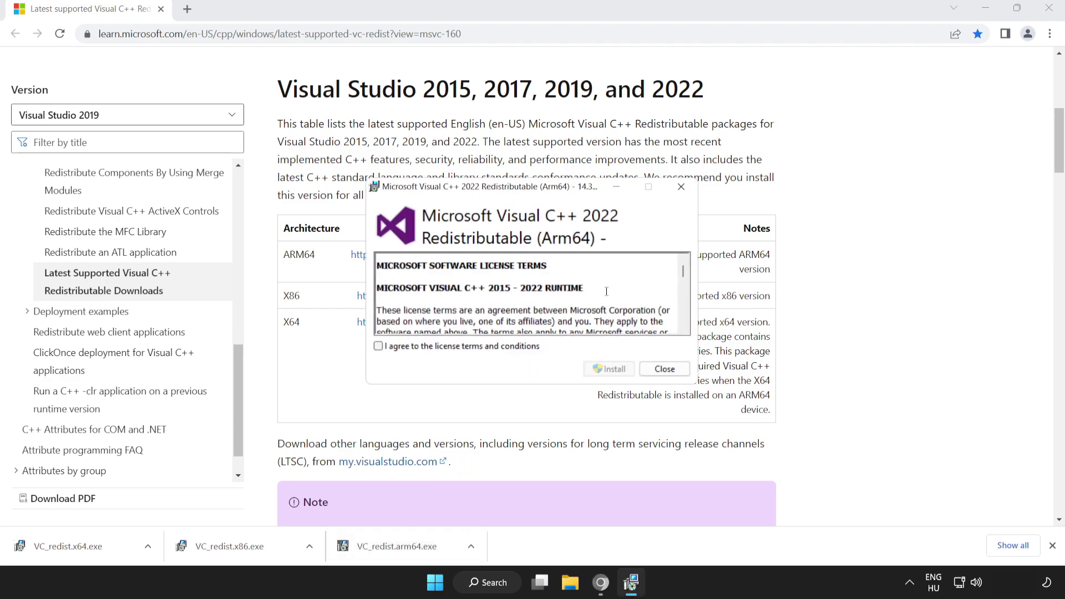
drag(683, 273, 686, 319)
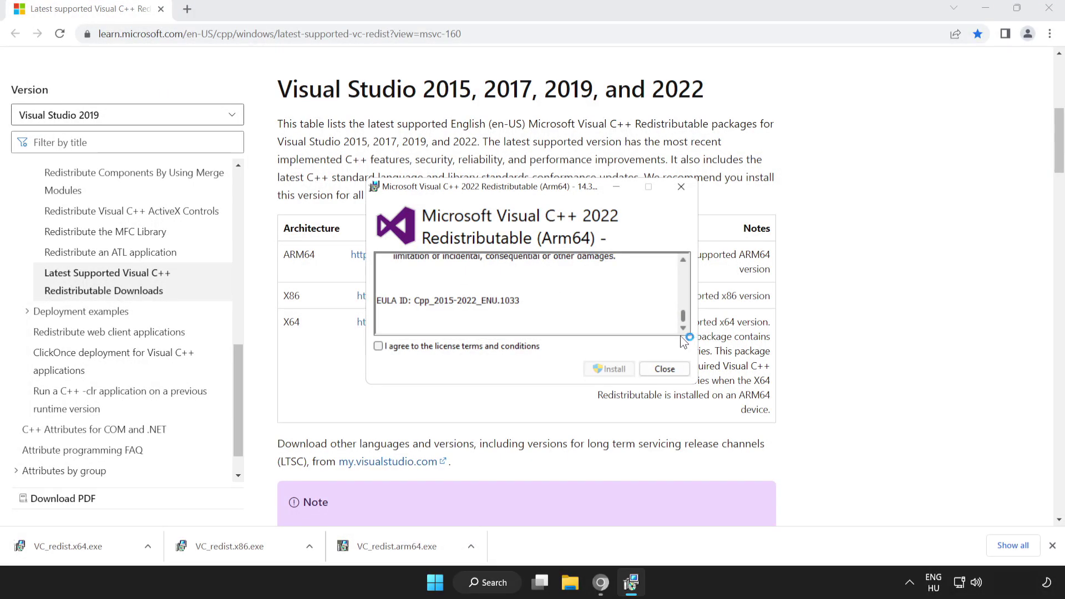
click(378, 346)
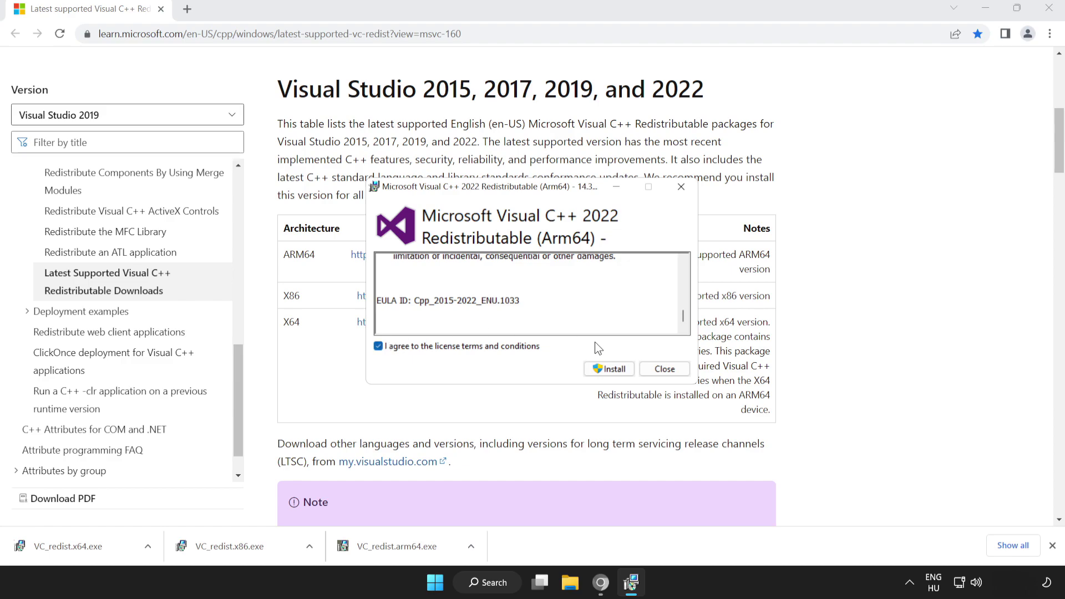
click(607, 370)
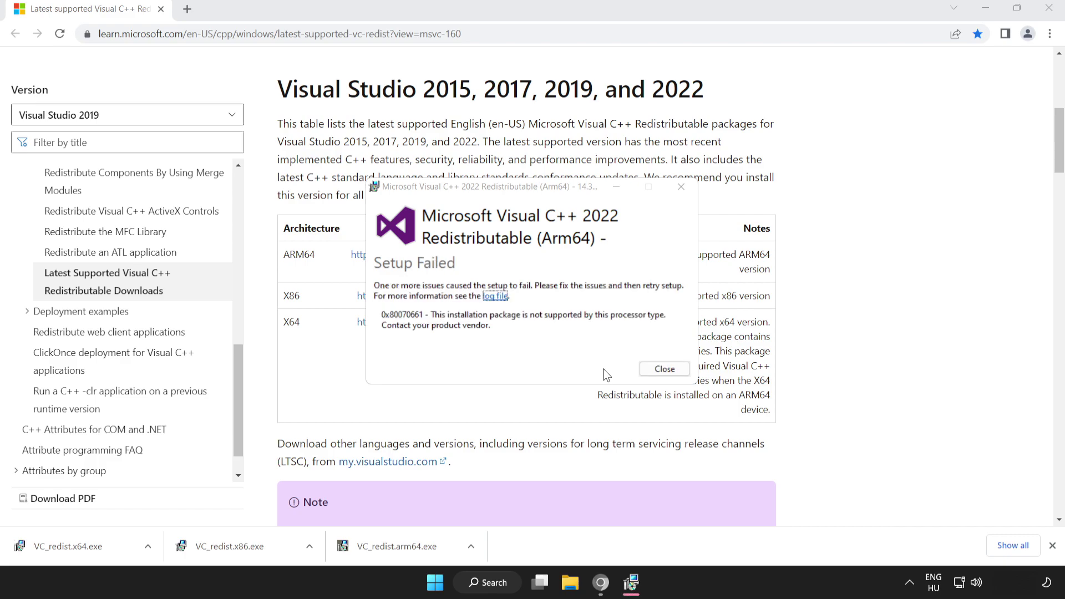
Dismiss the Arm64 setup and install the Visual C++ 2015-2022 redistributables from VC_redist.x86.exe and VC_redist.x64.exe, without restarting from the installer.
click(660, 369)
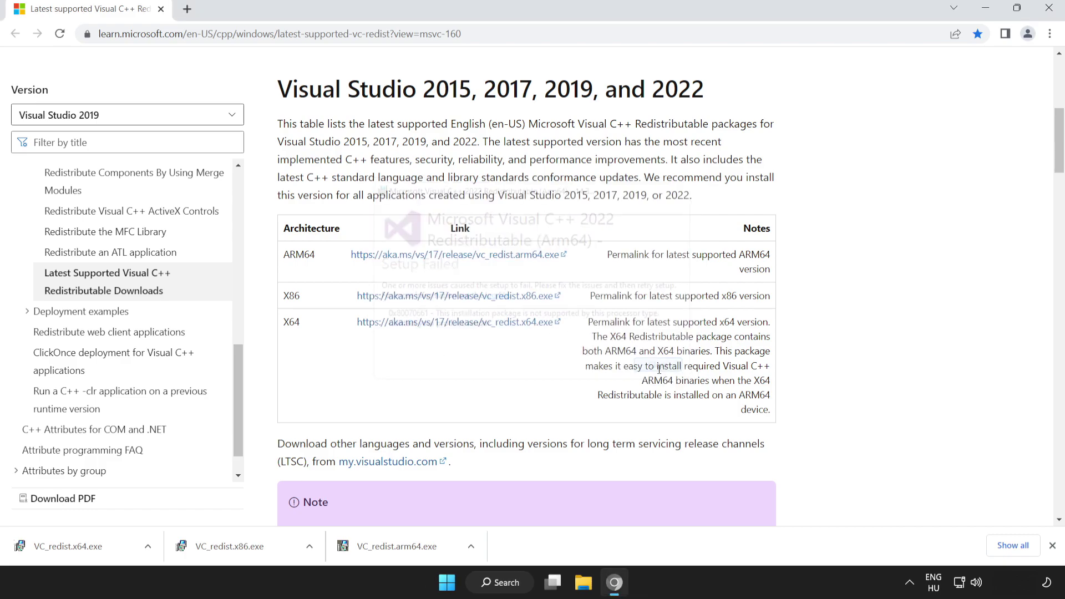
click(250, 549)
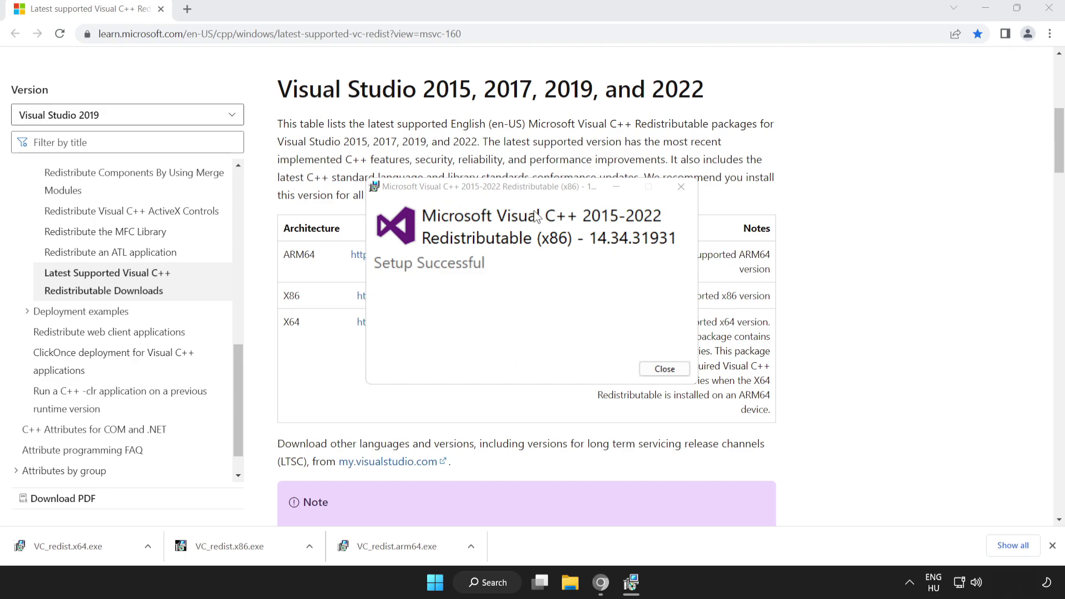
click(665, 369)
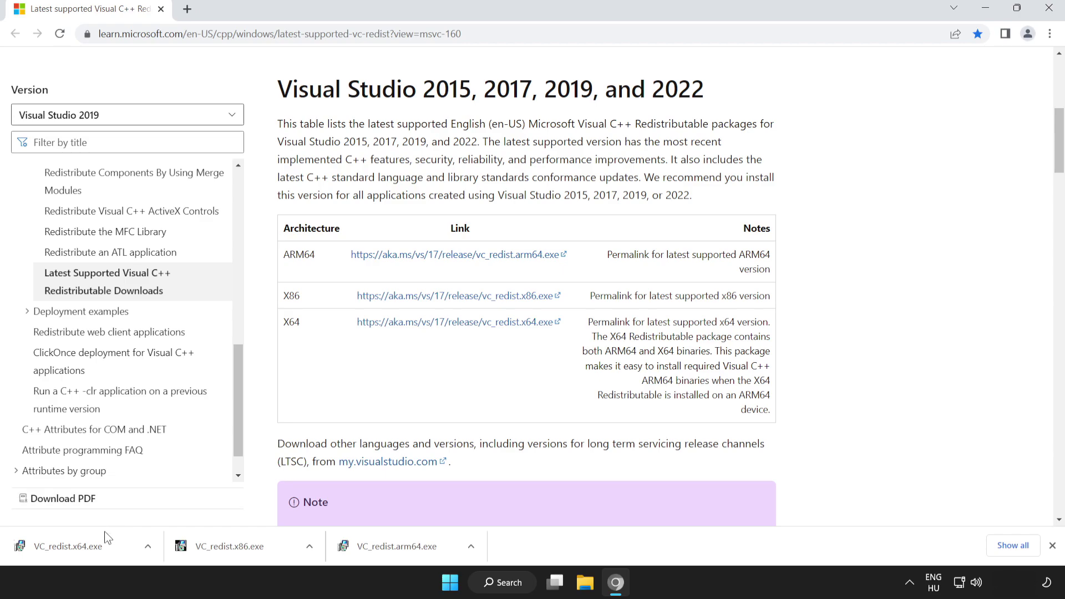
click(91, 548)
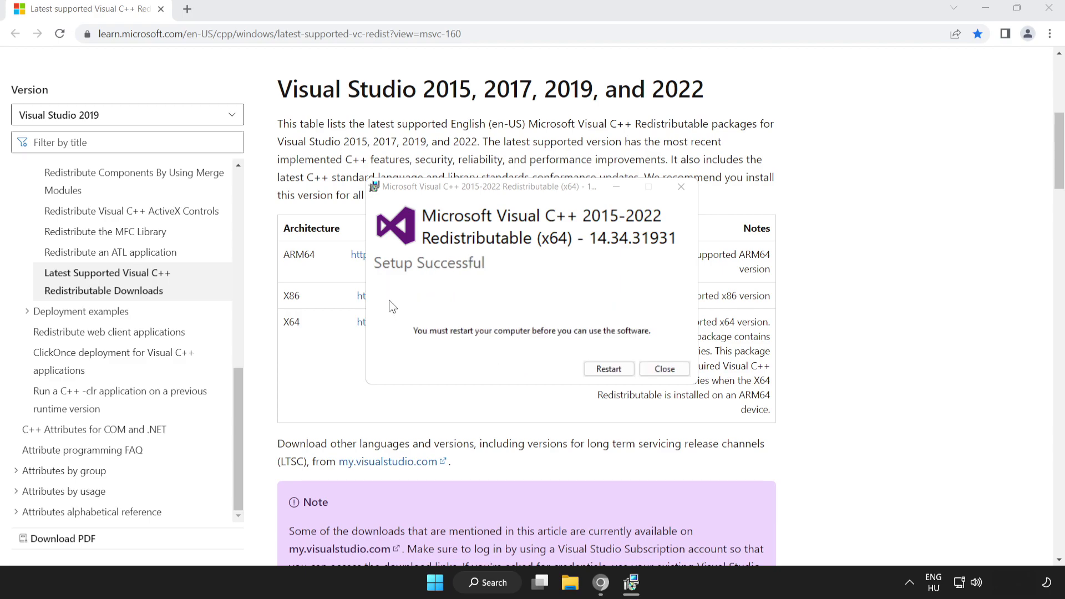
click(665, 369)
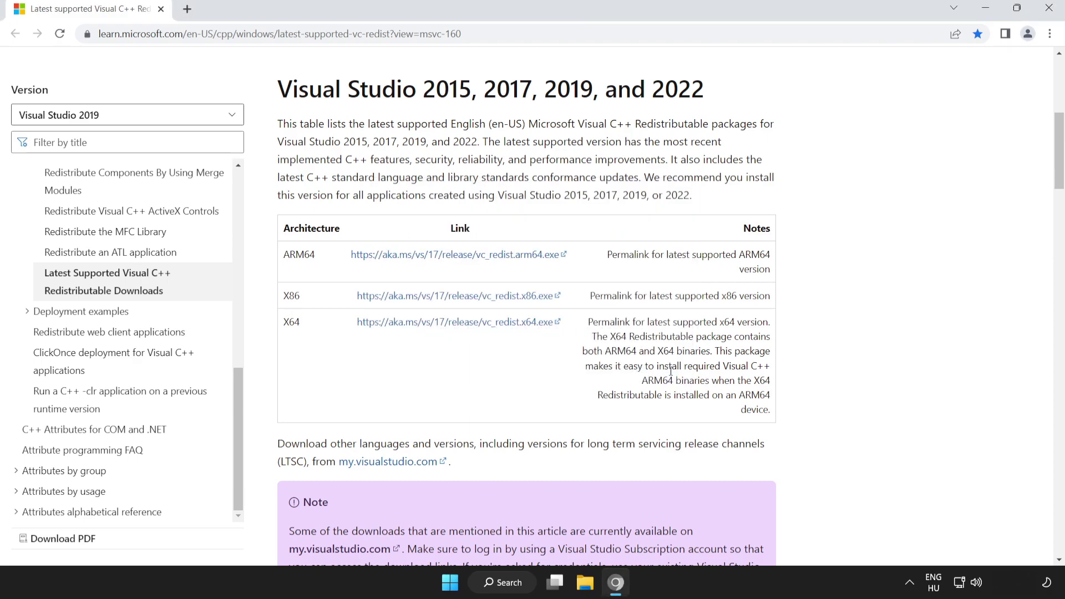
Close the Visual C++ download page and bring up the computer's power options.
click(1048, 9)
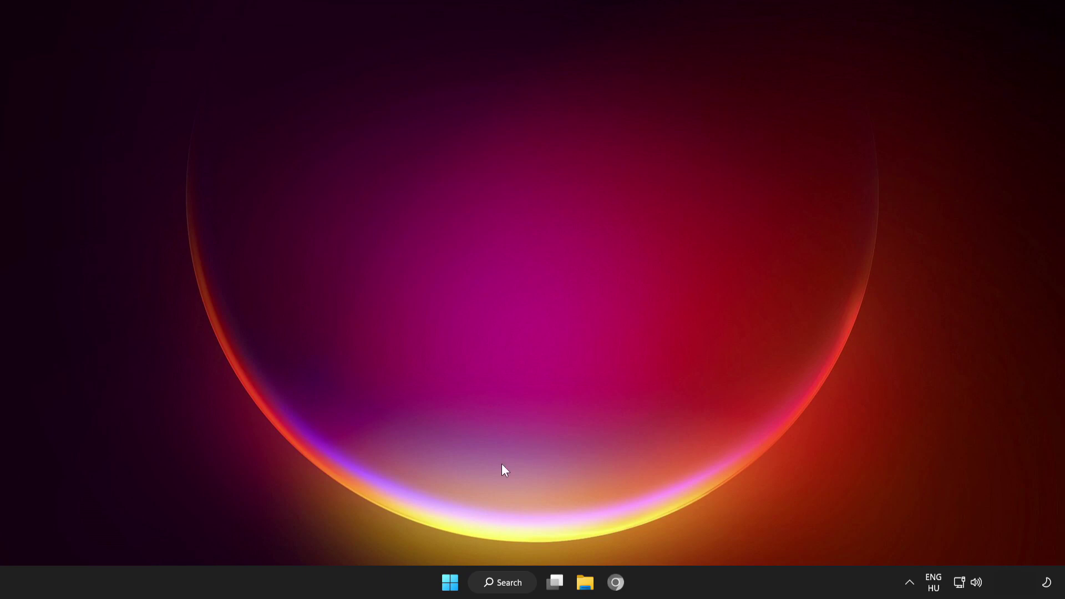
click(450, 582)
click(705, 536)
Search Windows for cmd and run Command Prompt as administrator.
click(504, 582)
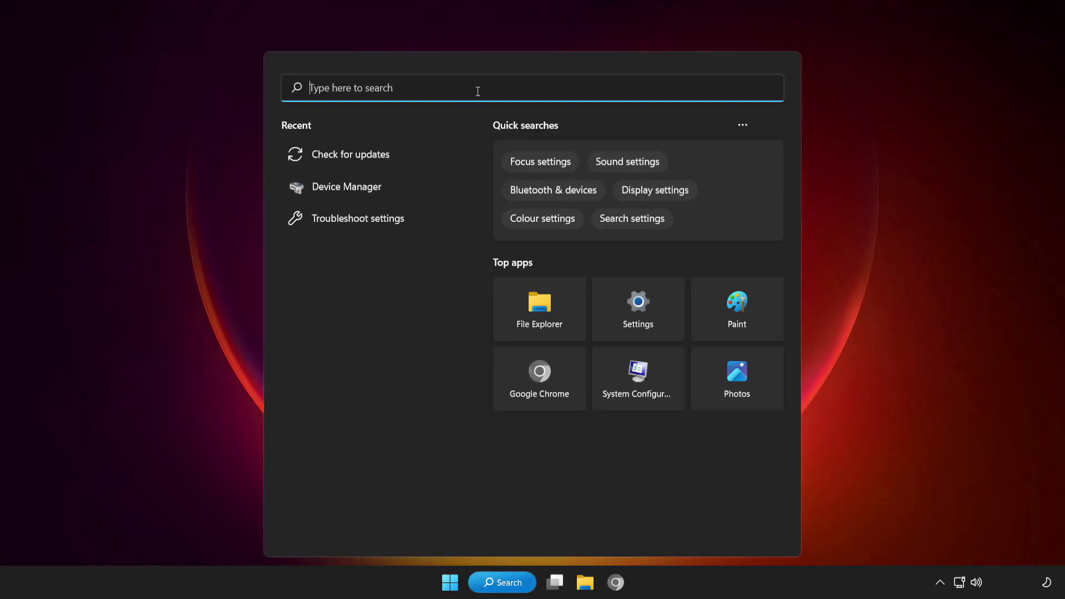
text(cmd)
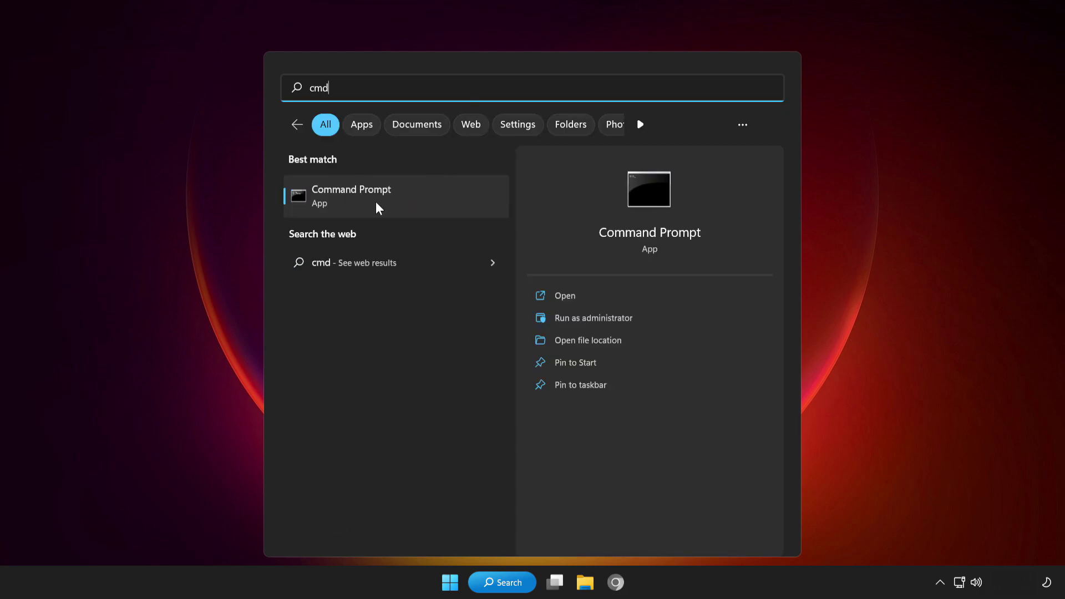
right_click(422, 205)
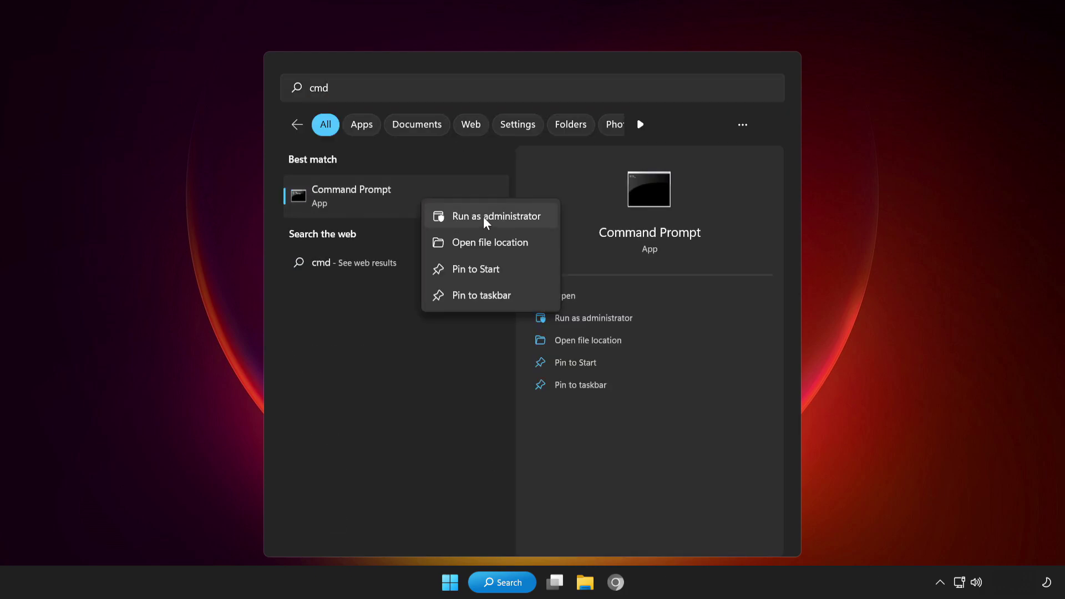
click(478, 216)
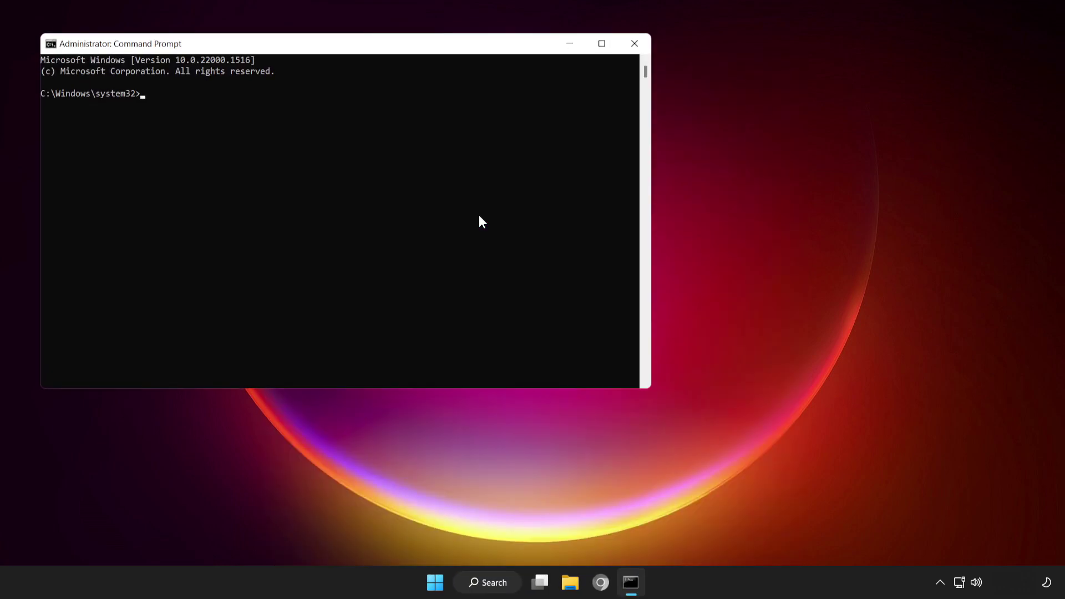
Run the system file scan with sfc /scannow, and close Command Prompt once the scan is complete.
drag(405, 49, 575, 124)
text(sfc)
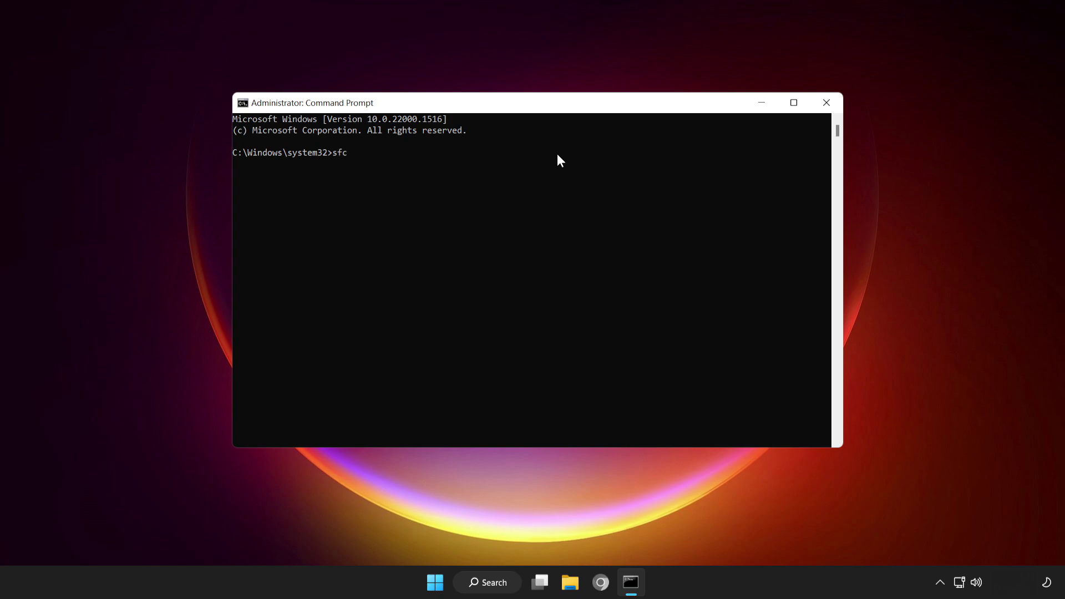
text( /scannow)
key(Return)
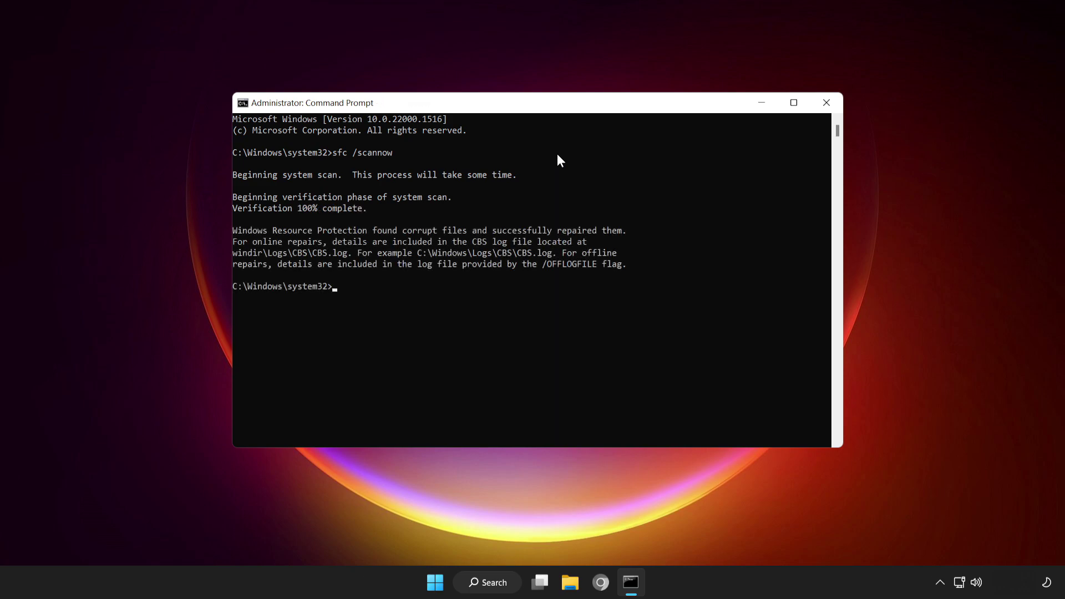
click(827, 103)
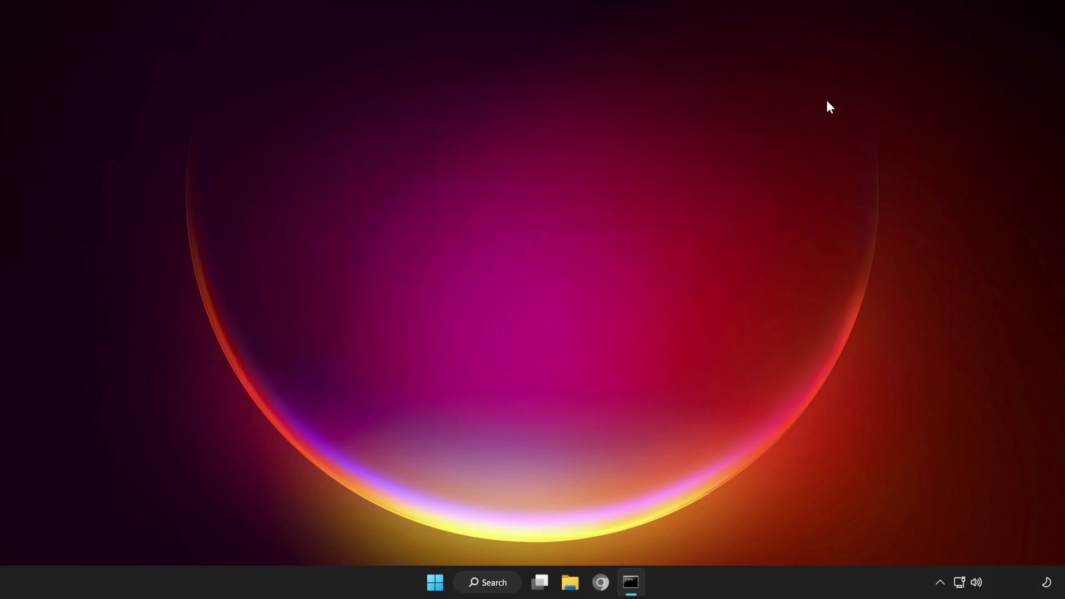
Search Windows for "windows security" and open the Windows Security app.
click(513, 588)
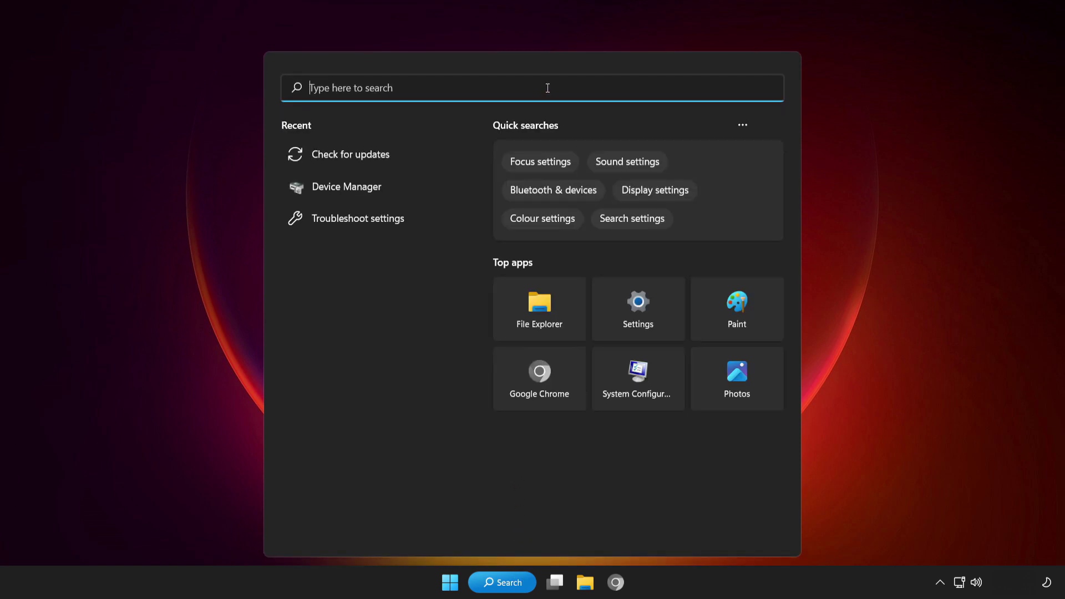
text(windows)
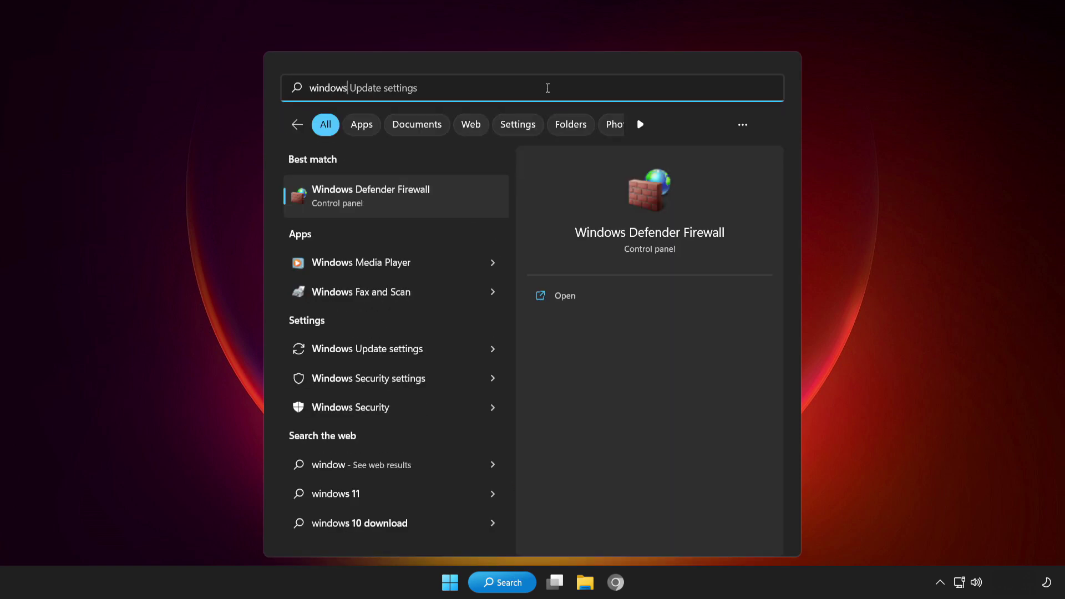
text( securi)
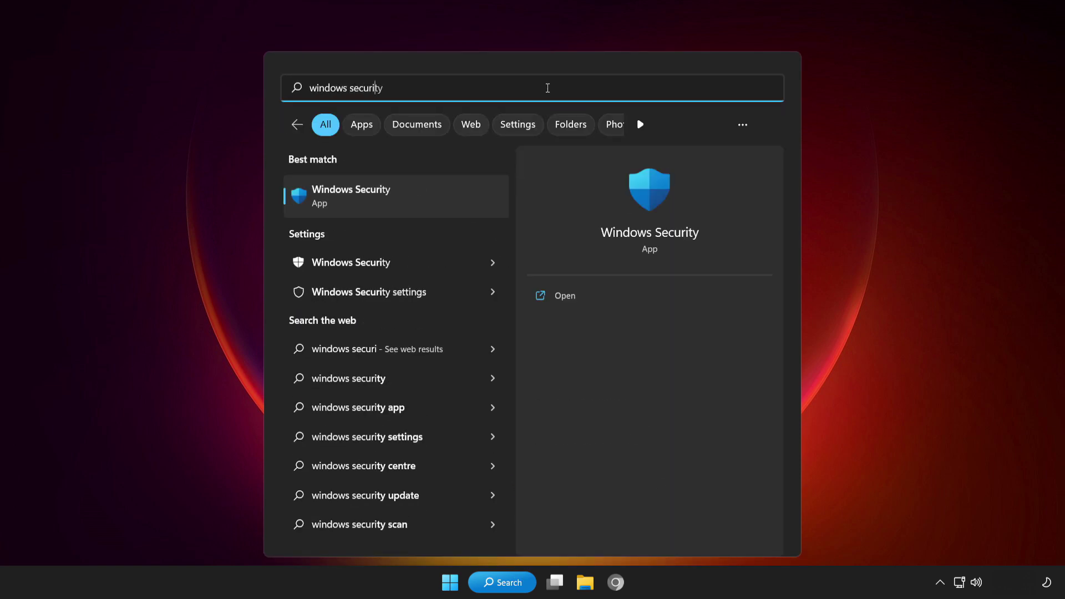
text(ty)
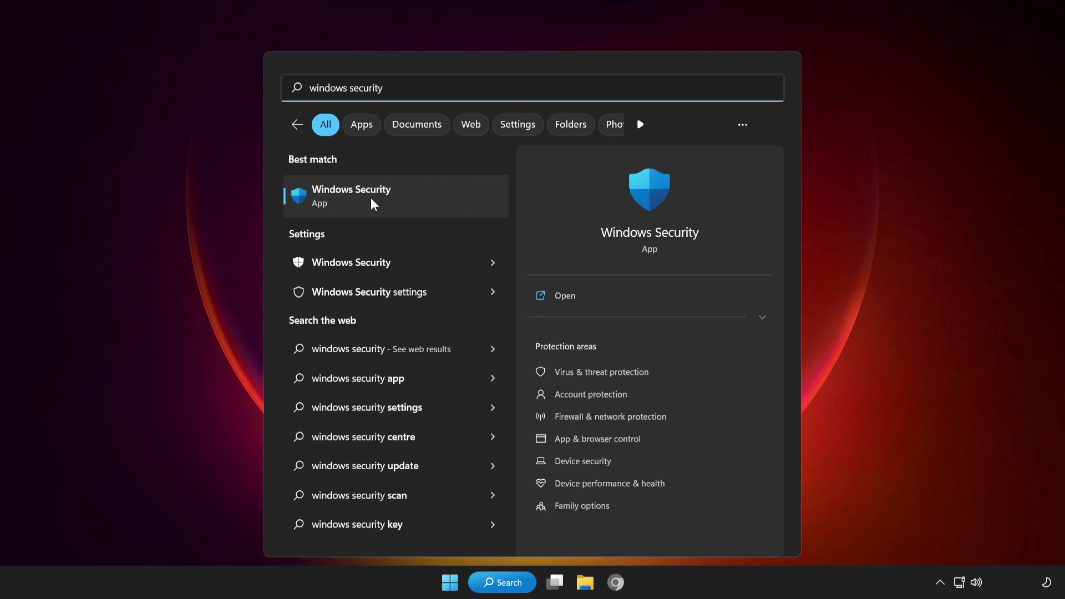
click(427, 193)
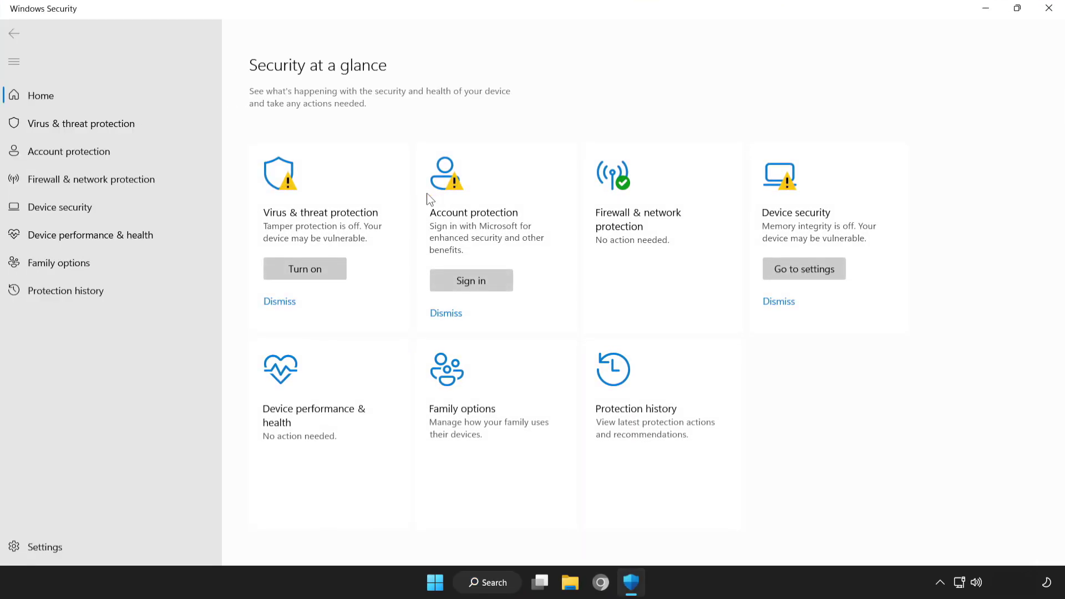
Open the Microsoft Defender Antivirus exclusions through the Virus & threat protection settings.
click(148, 123)
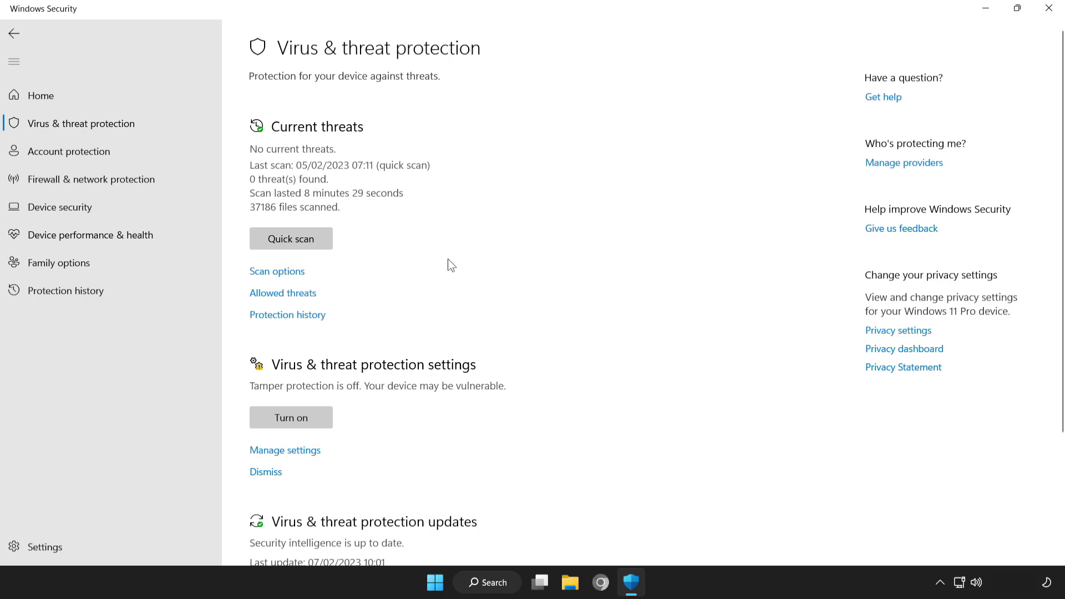
scroll(1064, 258, down, 1)
scroll(1064, 258, down, 2)
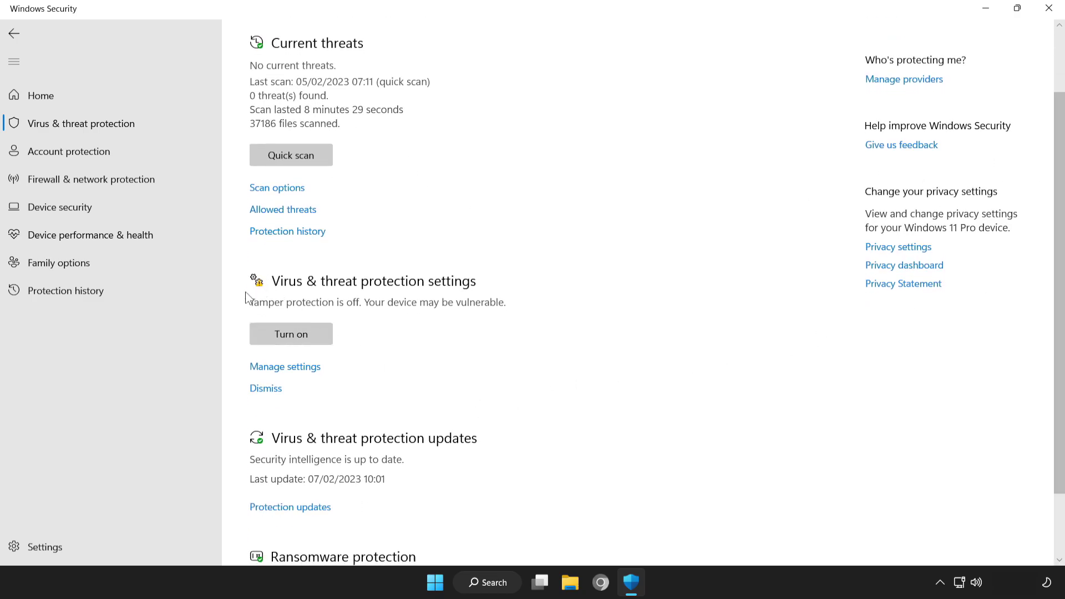
click(303, 368)
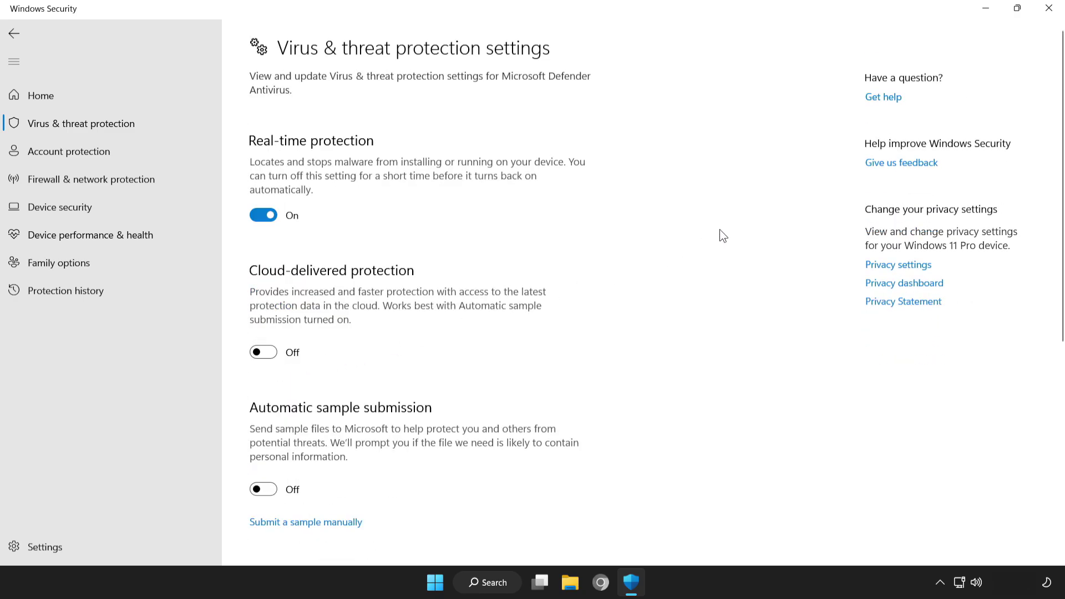
drag(1059, 142, 1061, 381)
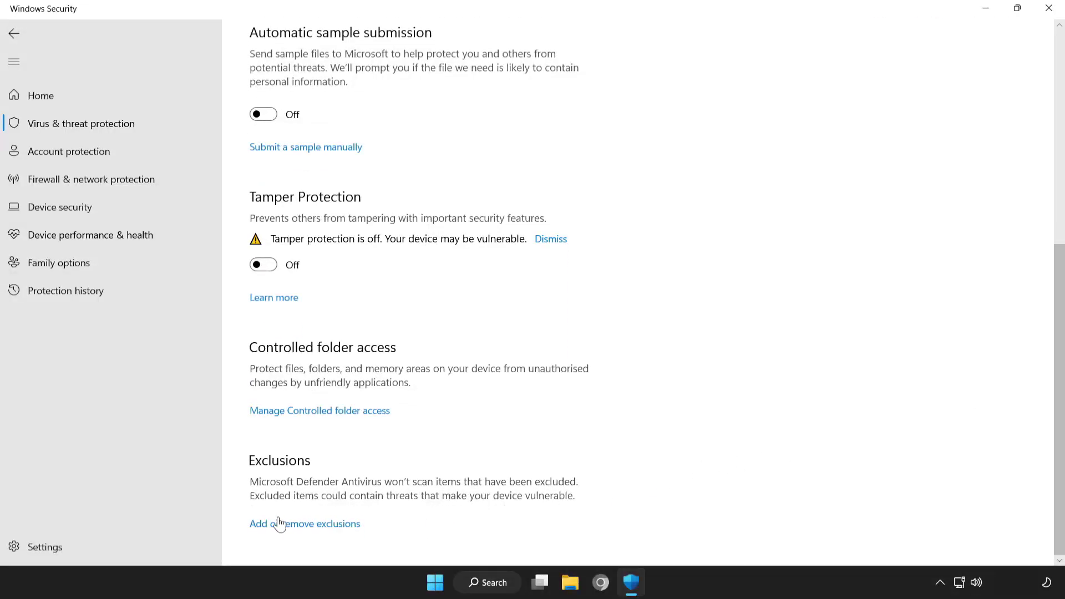
click(321, 529)
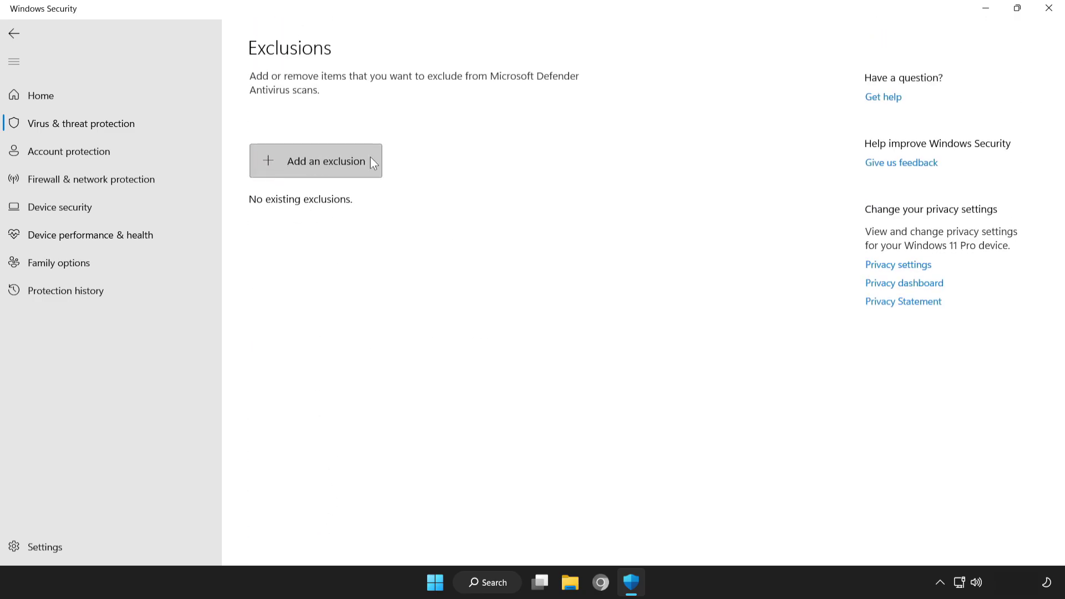
Add the NOT WORKING APP file from its Program Files (x86) folder as a file exclusion and close Windows Security.
click(308, 162)
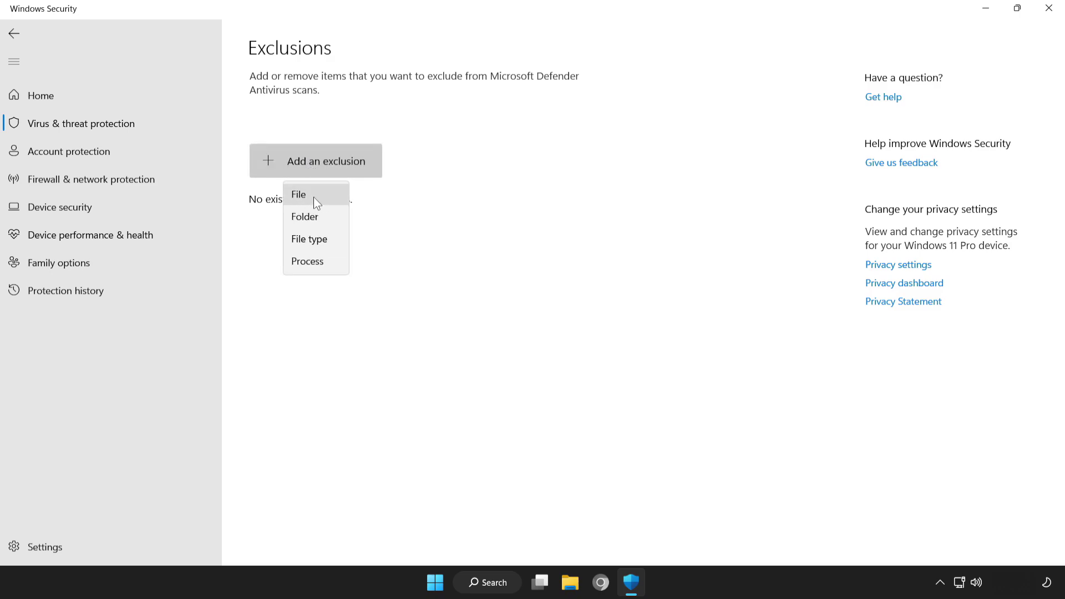
click(324, 196)
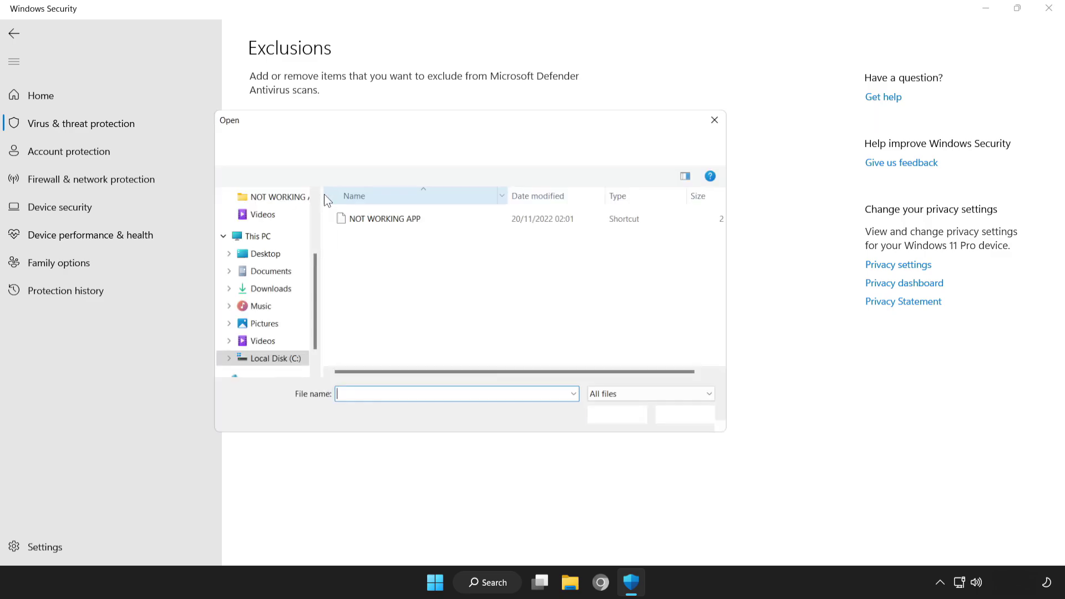
click(342, 221)
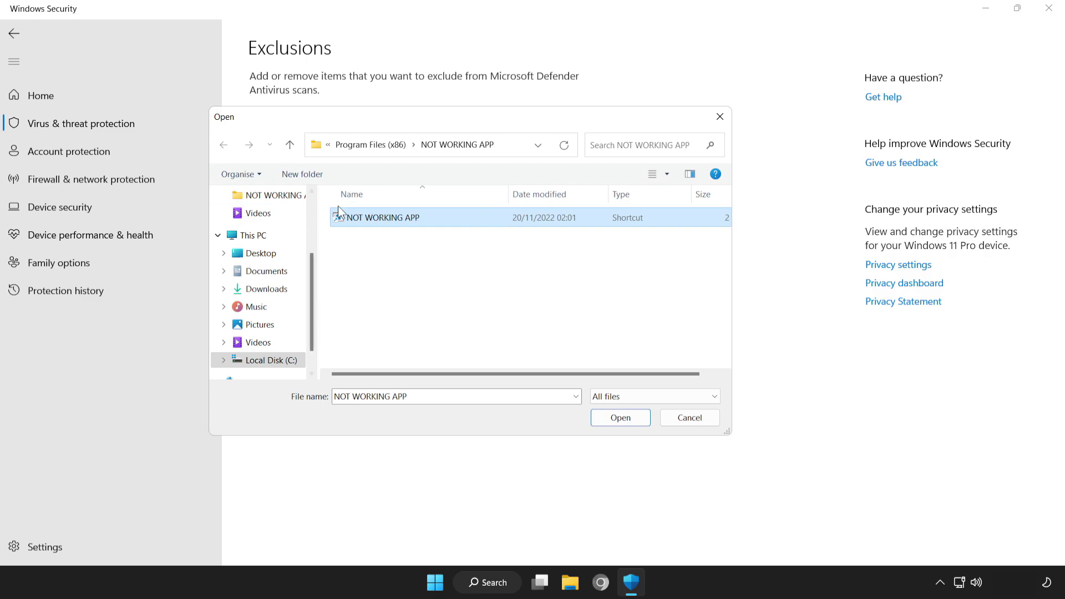
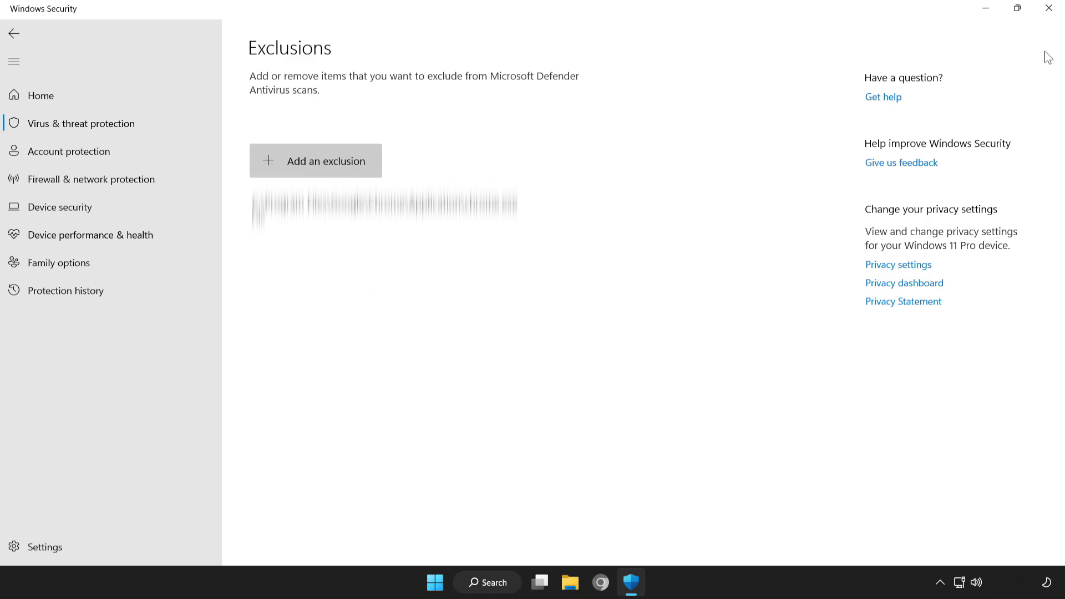
click(1043, 19)
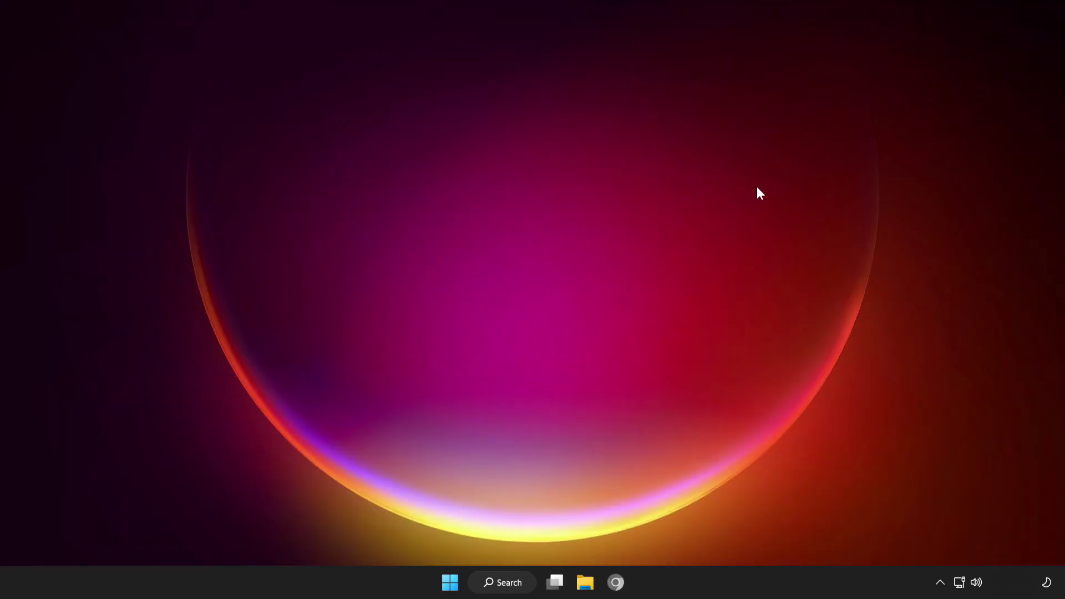
Open the power options for sleep, shutdown or restart.
click(449, 582)
click(705, 535)
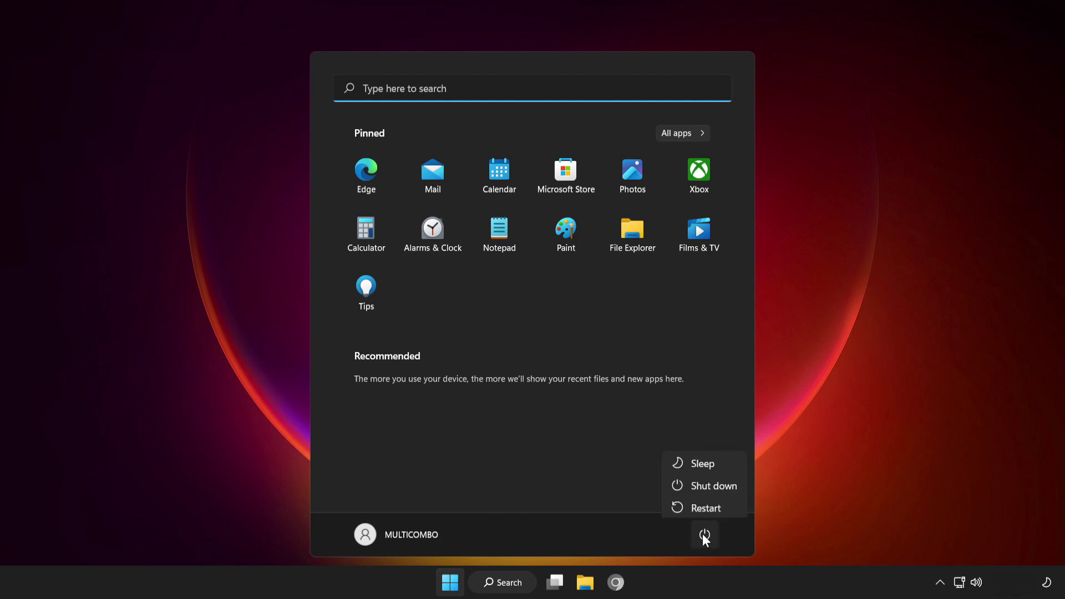